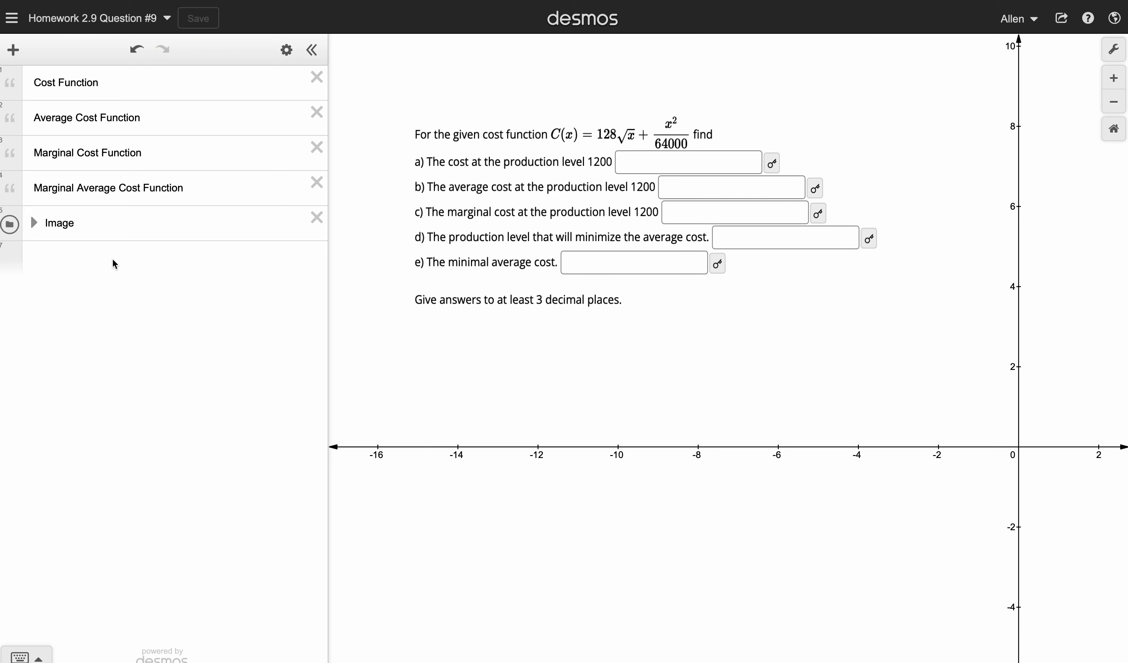
Add an expression below the Cost Function note and begin it with C(x)=128 followed by a square root.
{"action": "left_click", "coordinate": [118, 82]}
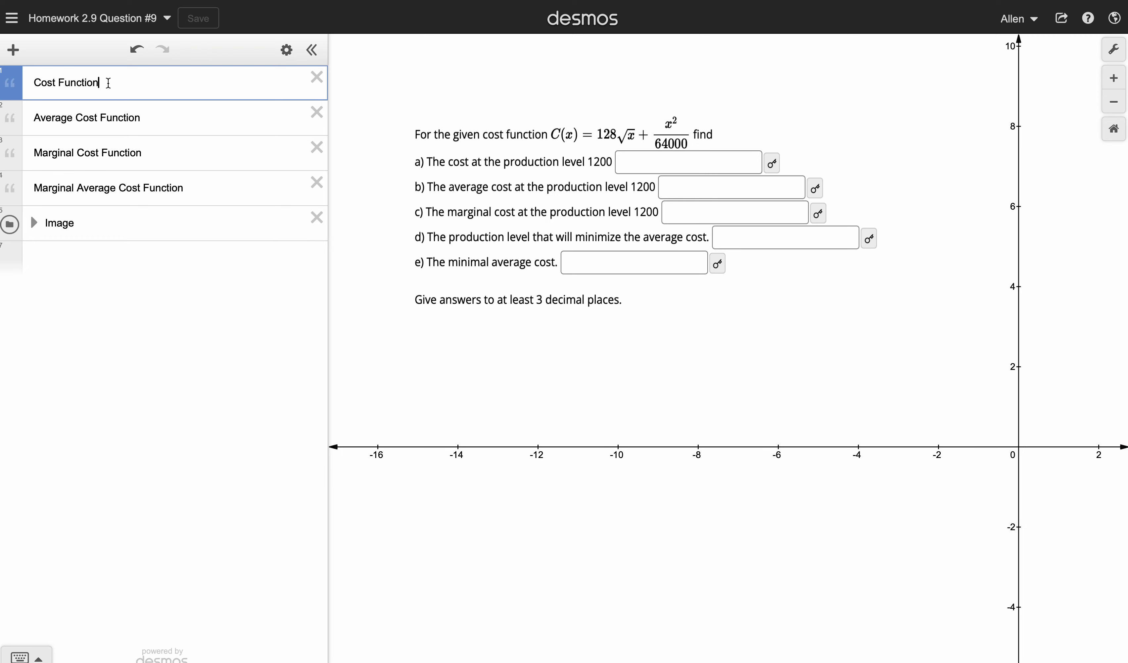
{"action": "key", "text": "Return"}
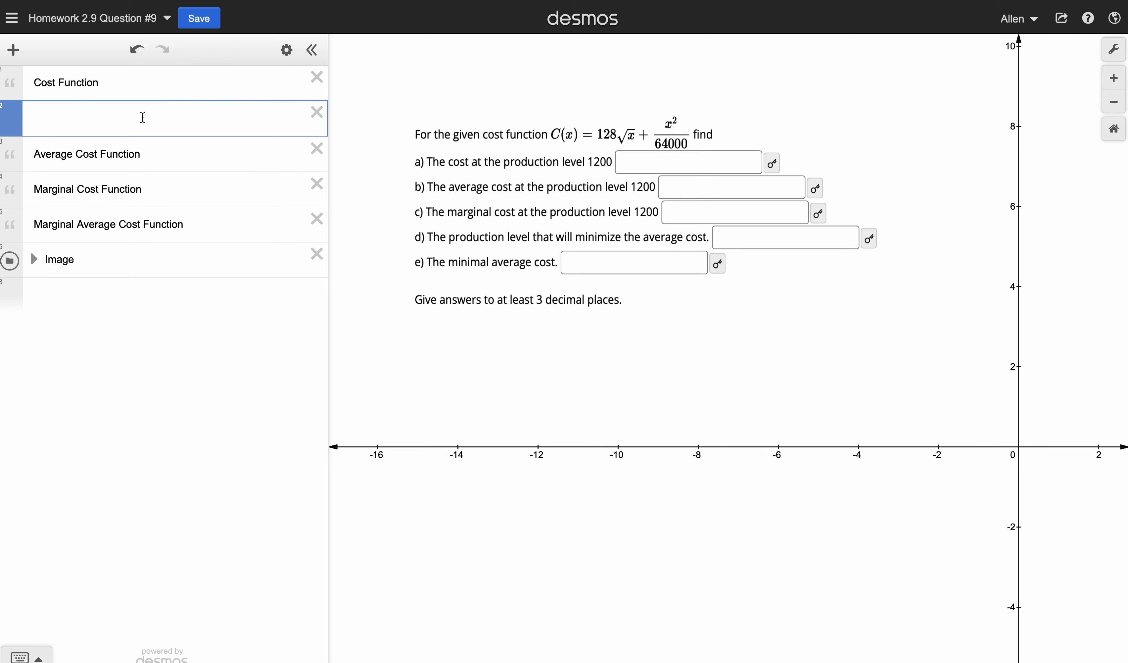
{"action": "type", "text": "C(x)"}
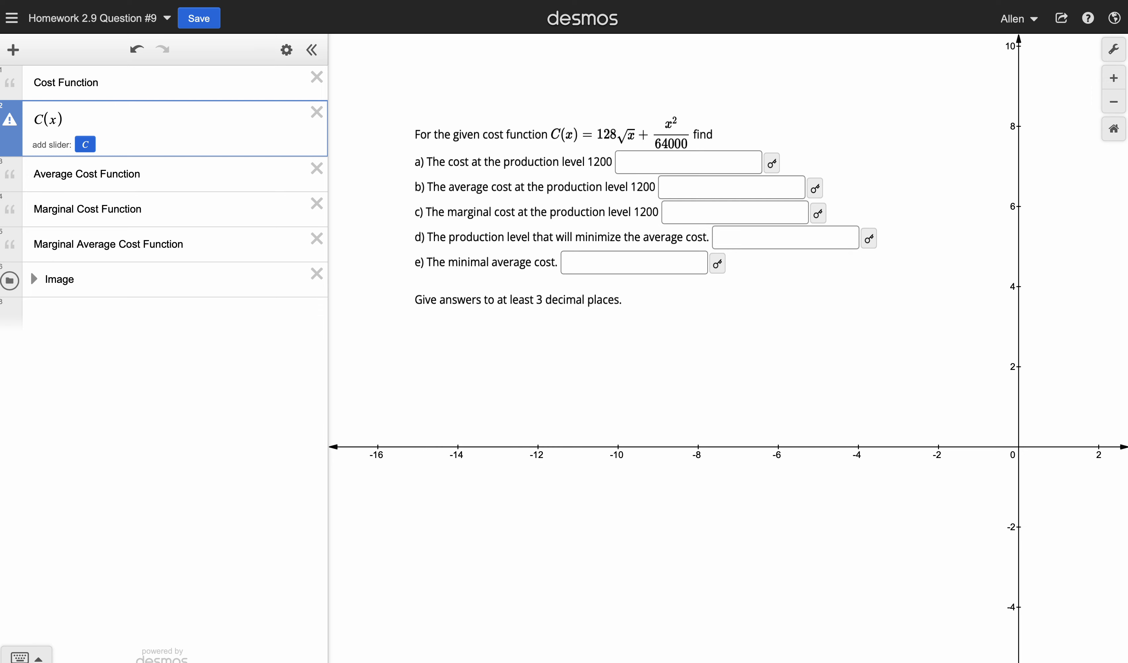
{"action": "type", "text": "=12"}
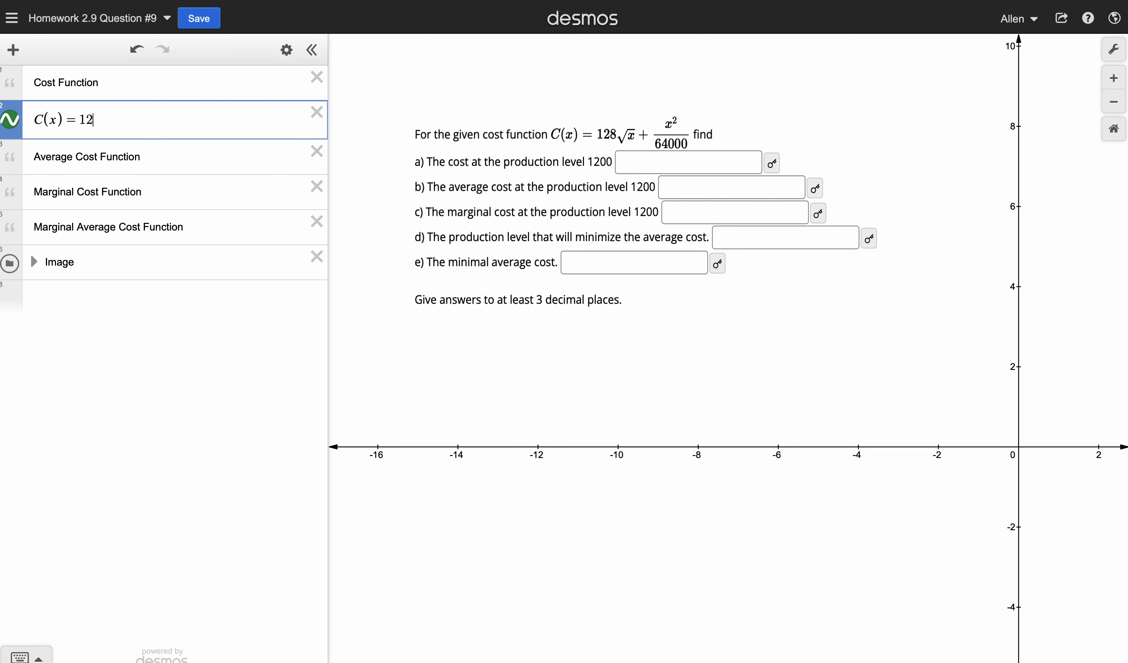
{"action": "type", "text": "8"}
{"action": "type", "text": "sqrt"}
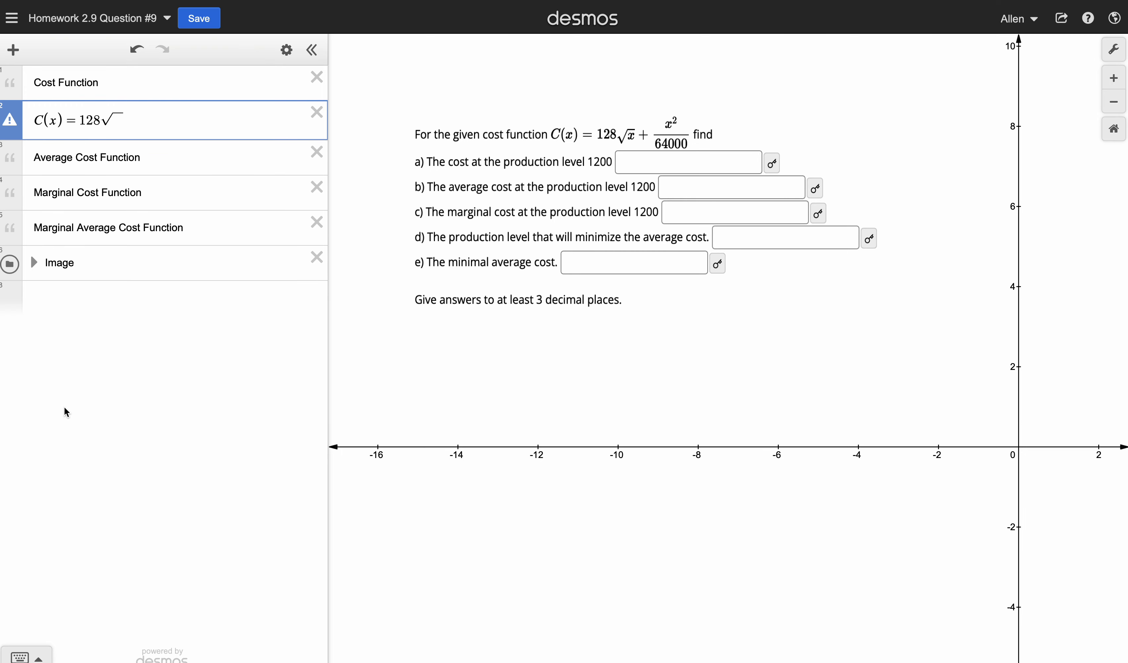
{"action": "left_click", "coordinate": [40, 656]}
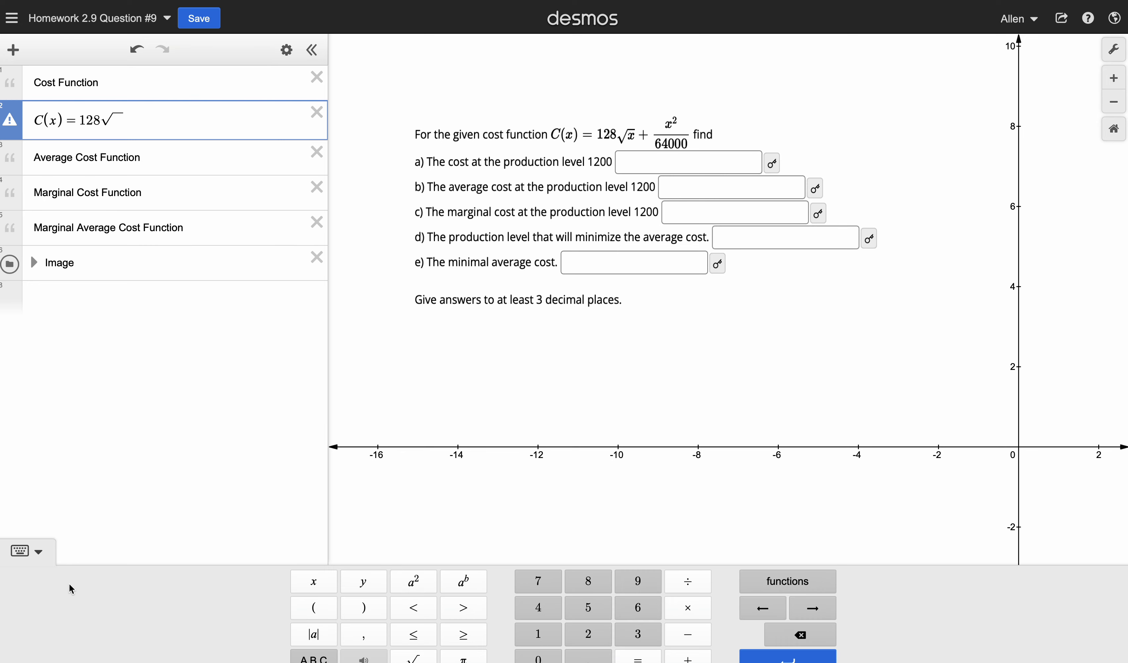
{"action": "left_click", "coordinate": [40, 556]}
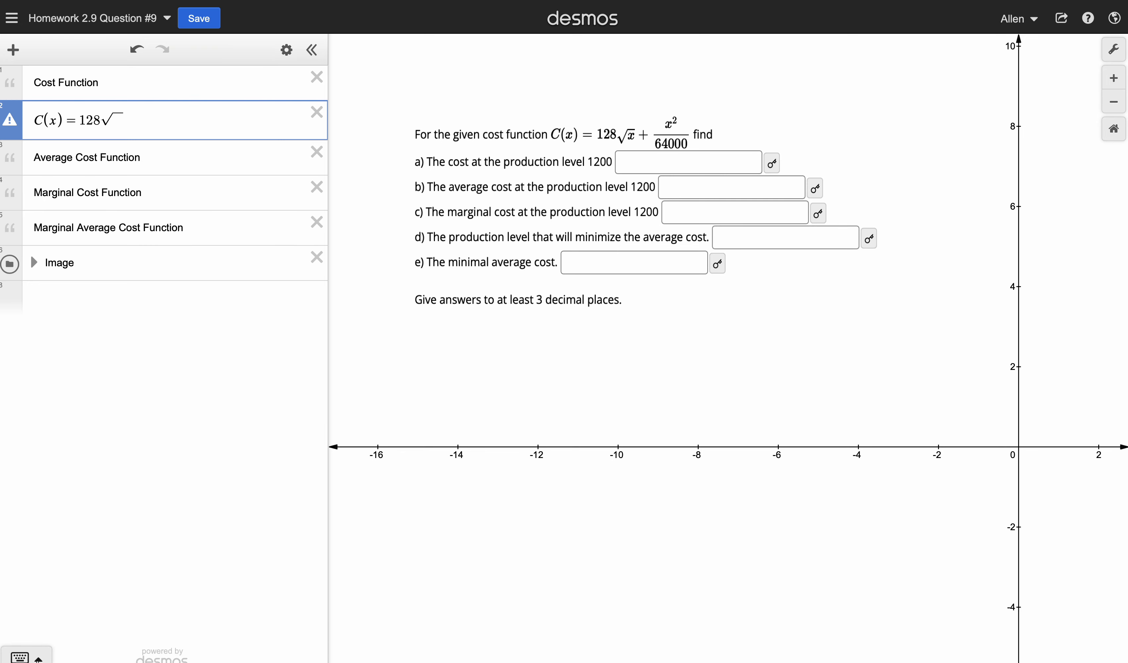
{"action": "left_click", "coordinate": [35, 658]}
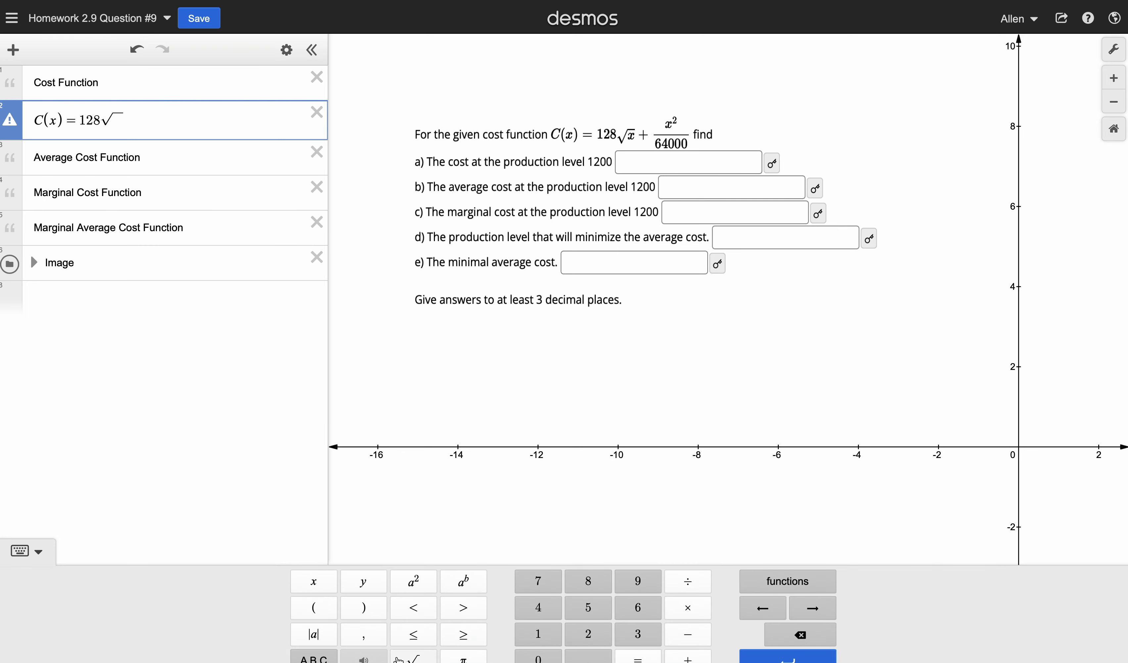
{"action": "left_click", "coordinate": [39, 554]}
Put x under the square root and add the fraction x^2/64000 to complete the cost function.
{"action": "type", "text": "x"}
{"action": "key", "text": "Right"}
{"action": "type", "text": "+ x"}
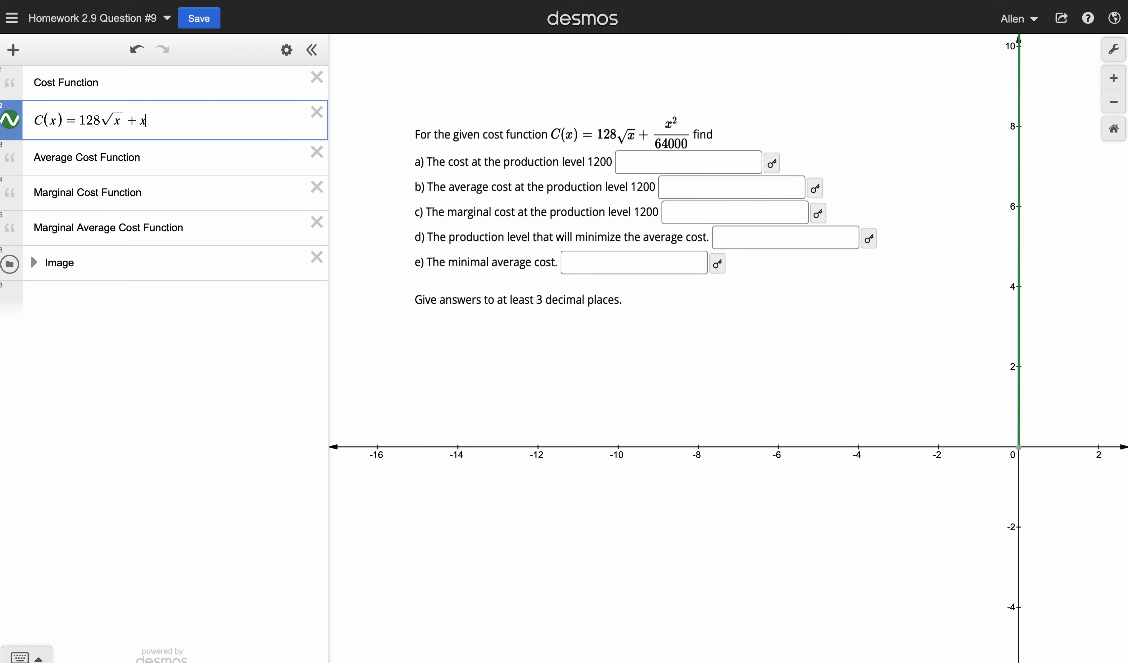
{"action": "type", "text": "^2"}
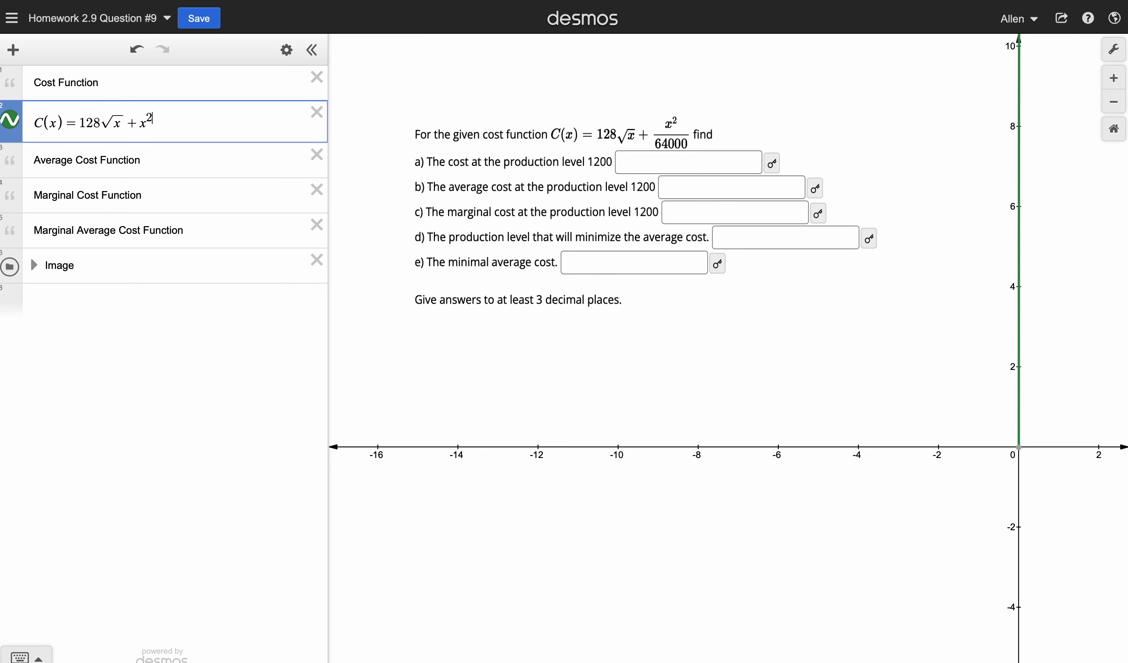
{"action": "key", "text": "Right"}
{"action": "type", "text": "/"}
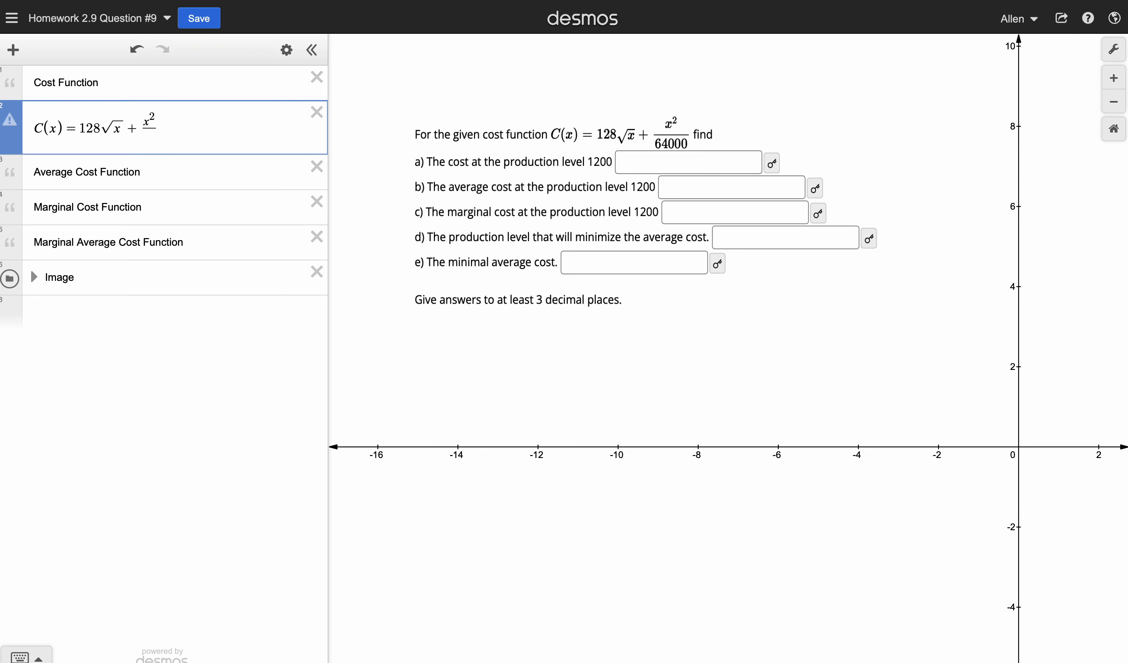
{"action": "type", "text": "64000"}
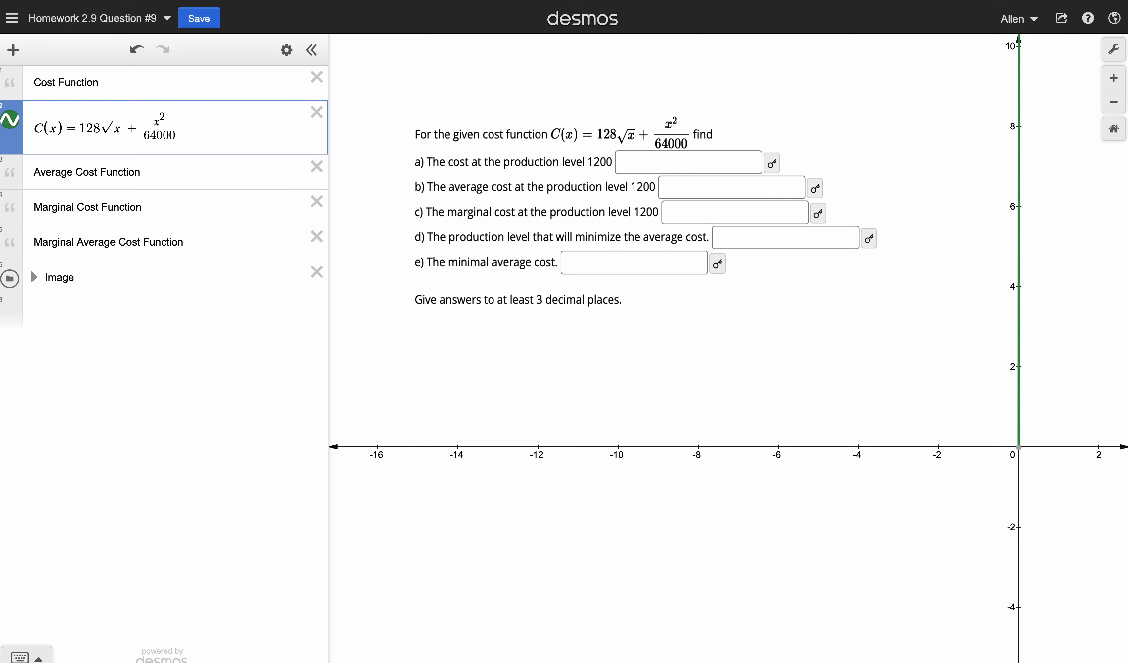
{"action": "left_click", "coordinate": [135, 328]}
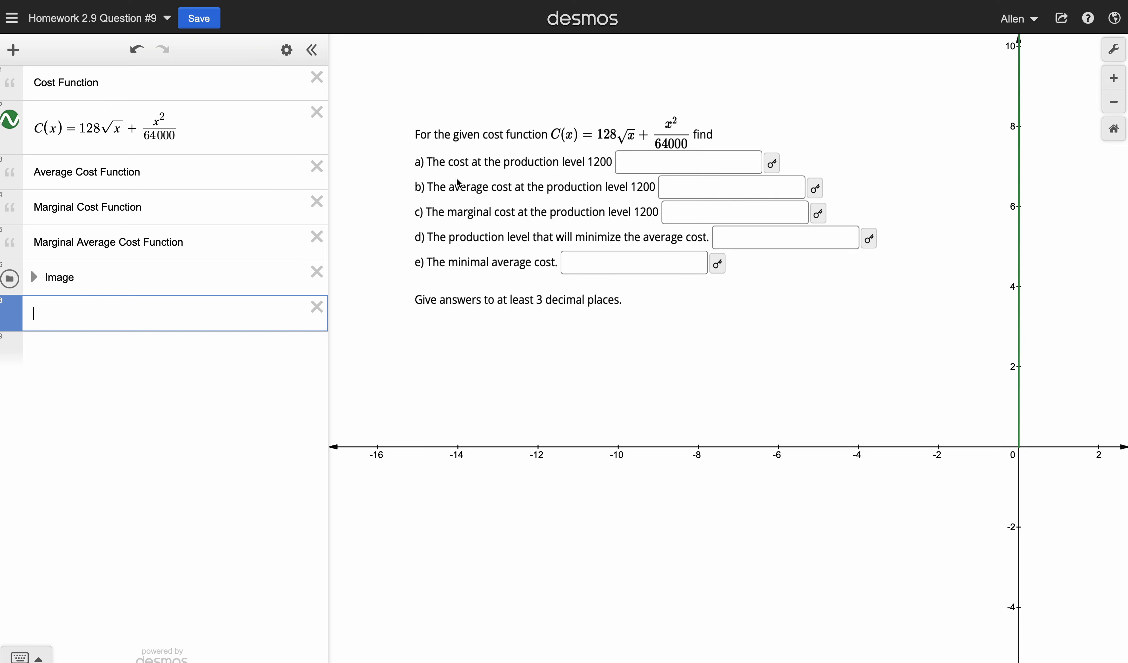
In the graph settings, set the y-axis upper limit to 600 and the x-axis upper limit to 200.
{"action": "left_click", "coordinate": [1114, 54]}
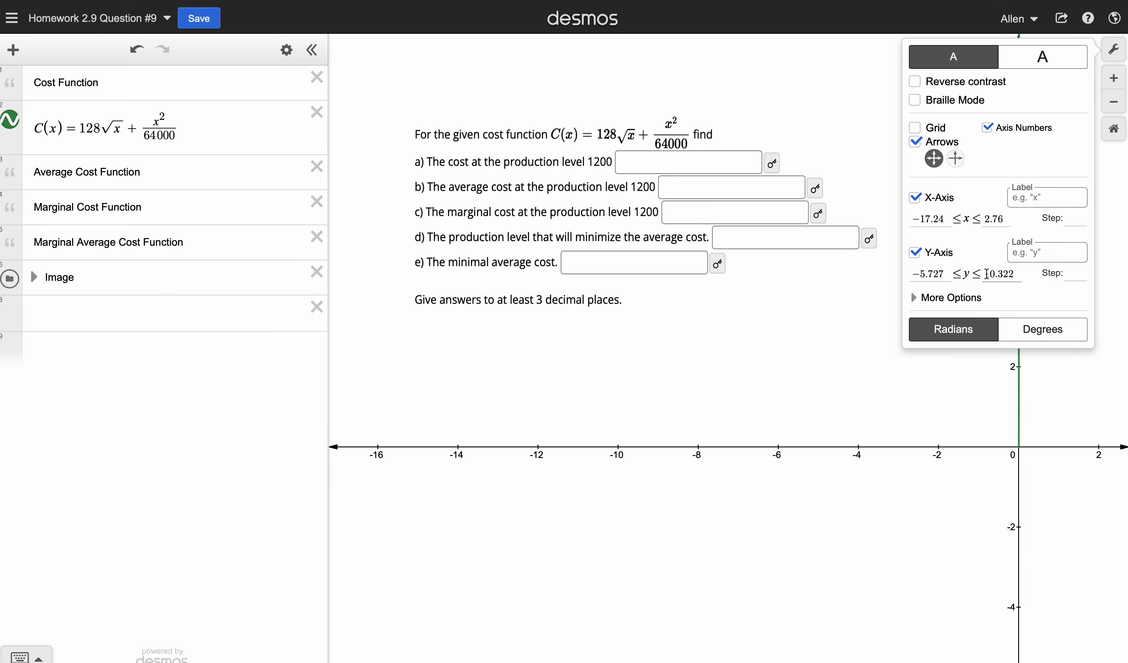
{"action": "left_click_drag", "start_coordinate": [986, 276], "coordinate": [1014, 275]}
{"action": "type", "text": "600"}
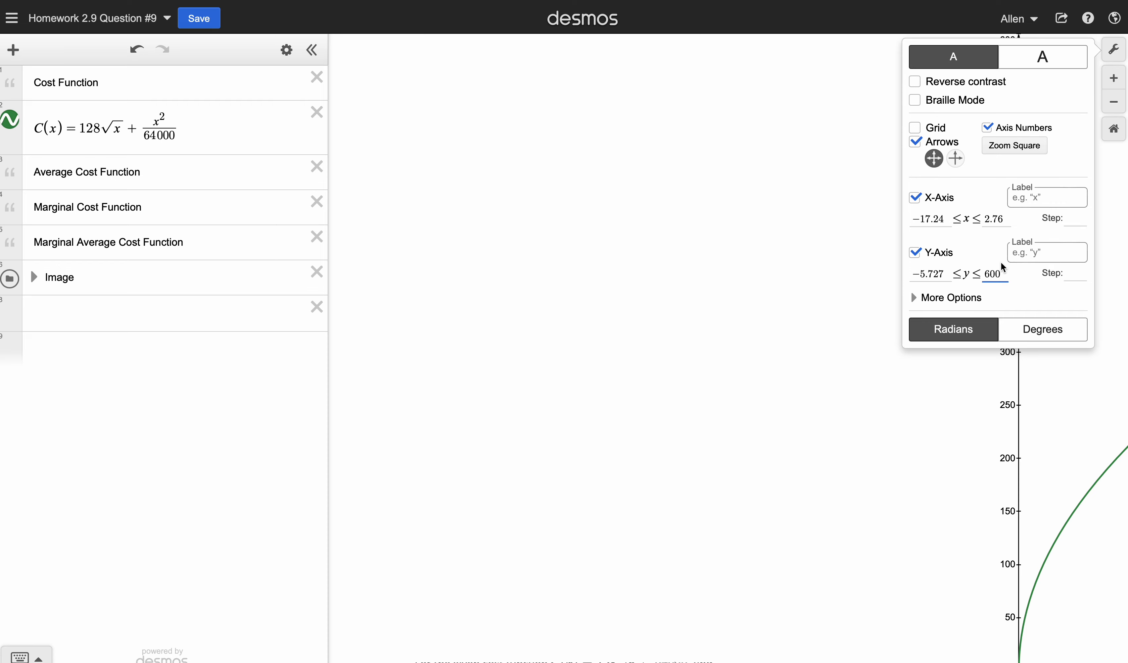
{"action": "left_click", "coordinate": [988, 221]}
{"action": "left_click_drag", "start_coordinate": [988, 222], "coordinate": [1008, 218]}
{"action": "type", "text": "200"}
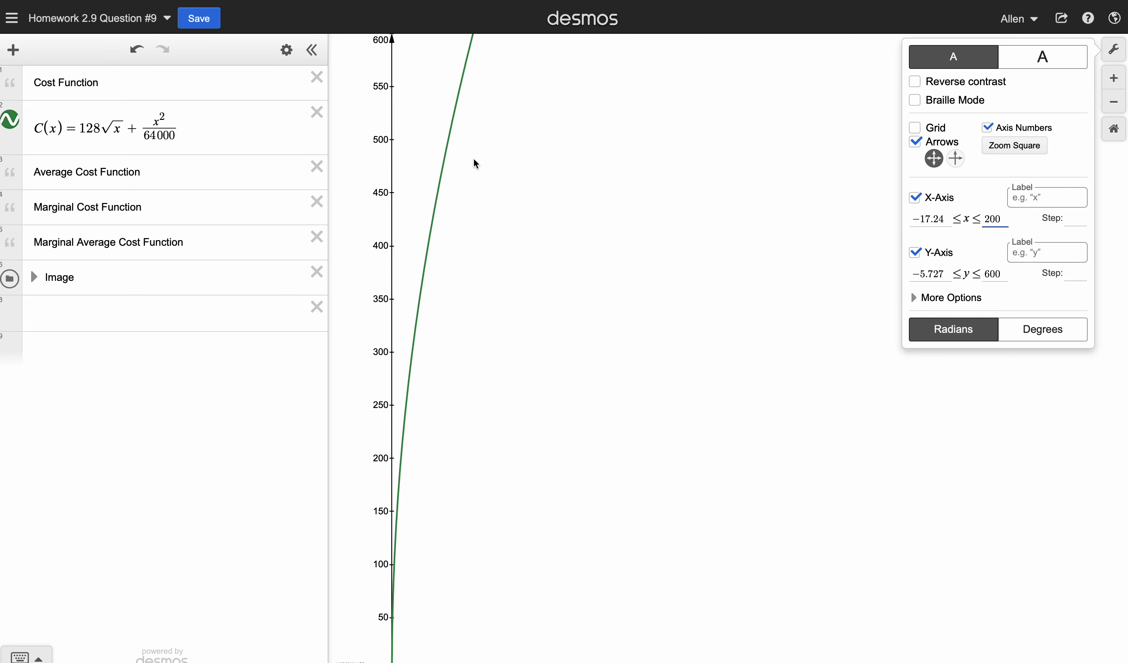
Set the x-axis upper limit to 10 in the graph settings.
{"action": "key", "text": "BackSpace"}
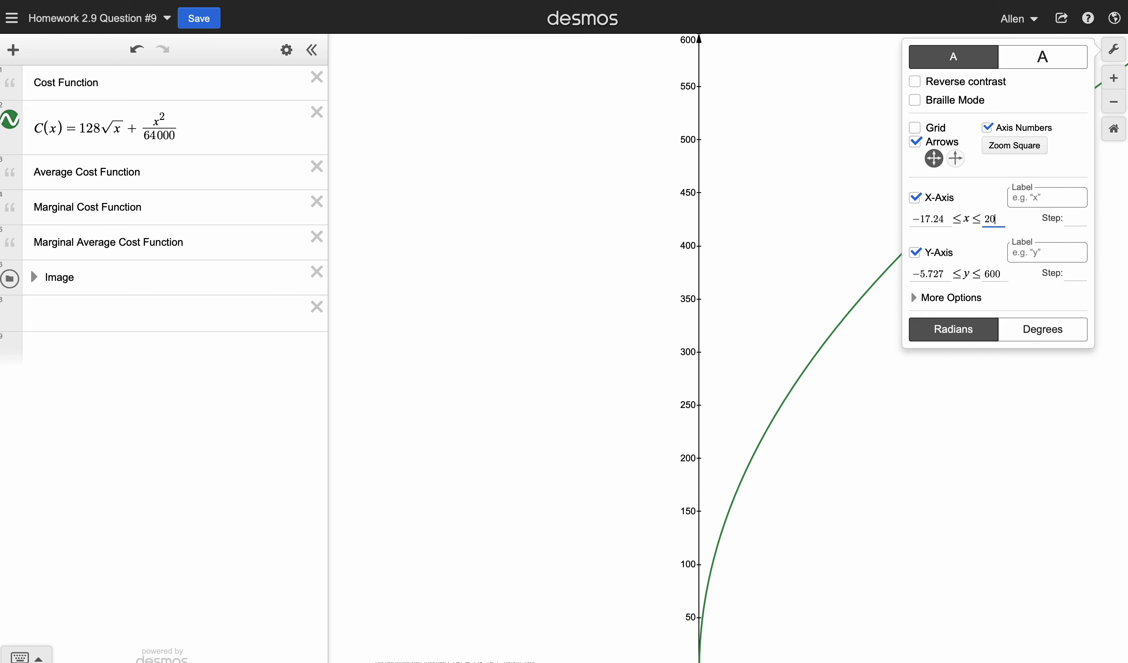
{"action": "key", "text": "BackSpace"}
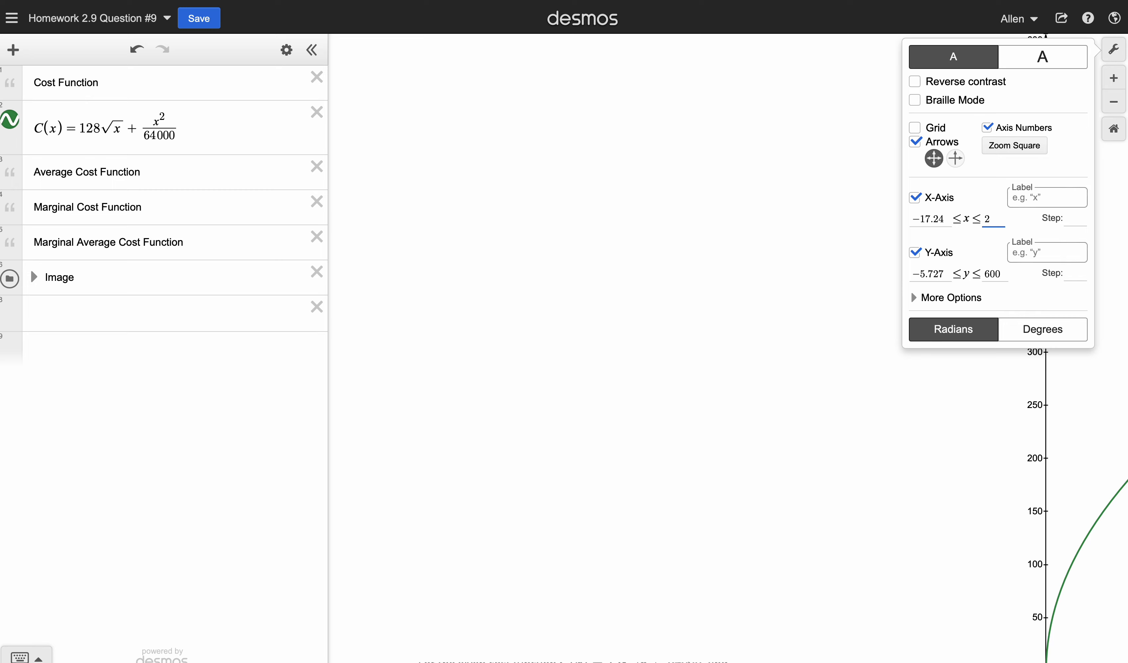
{"action": "type", "text": "10"}
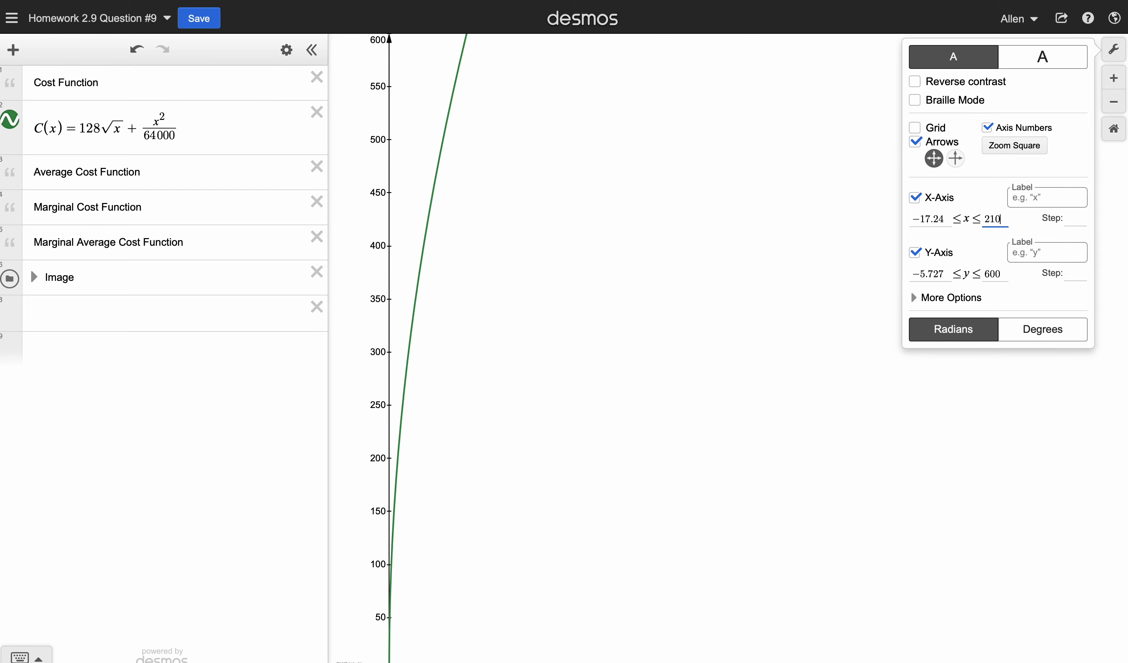
{"action": "key", "text": "BackSpace"}
{"action": "key", "text": "BackSpace"}
{"action": "key", "text": "BackSpace"}
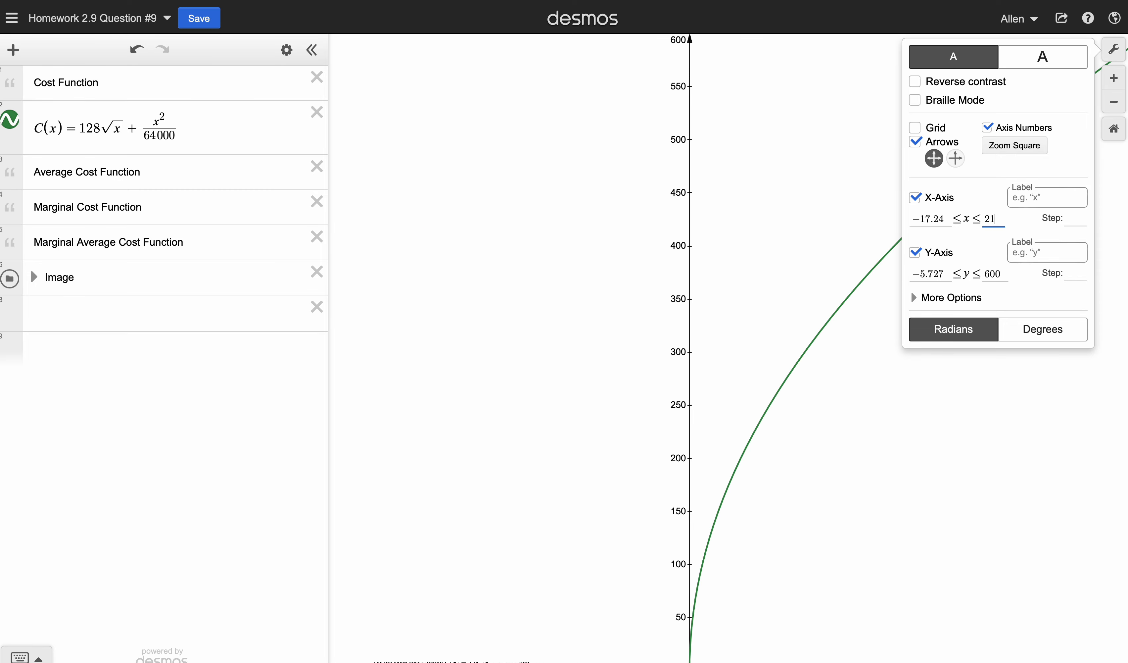
{"action": "type", "text": "10"}
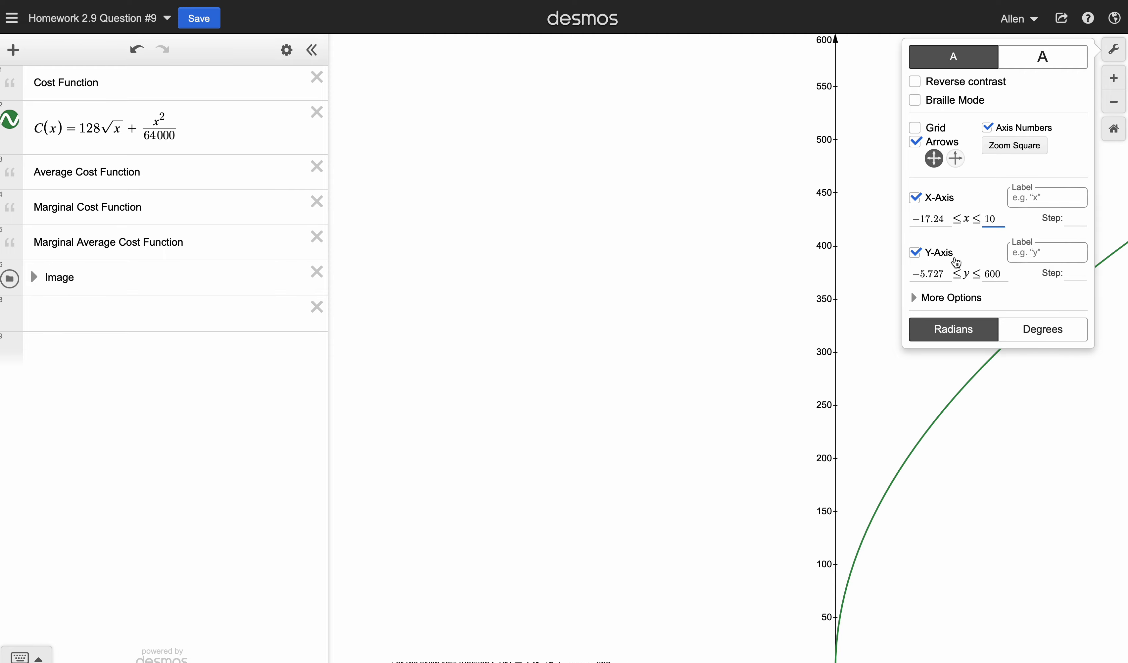
Set the y-axis upper limit to 10 and close the graph settings.
{"action": "left_click", "coordinate": [1001, 274]}
{"action": "key", "text": "BackSpace"}
{"action": "key", "text": "BackSpace"}
{"action": "key", "text": "BackSpace"}
{"action": "type", "text": "10"}
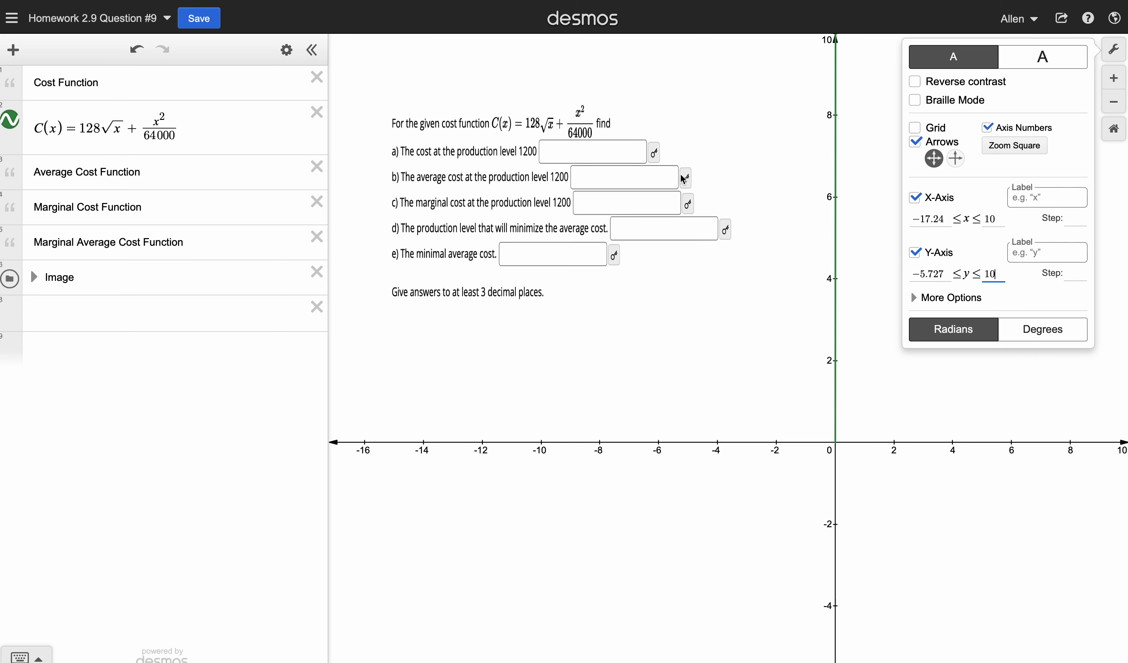
{"action": "left_click", "coordinate": [1116, 51]}
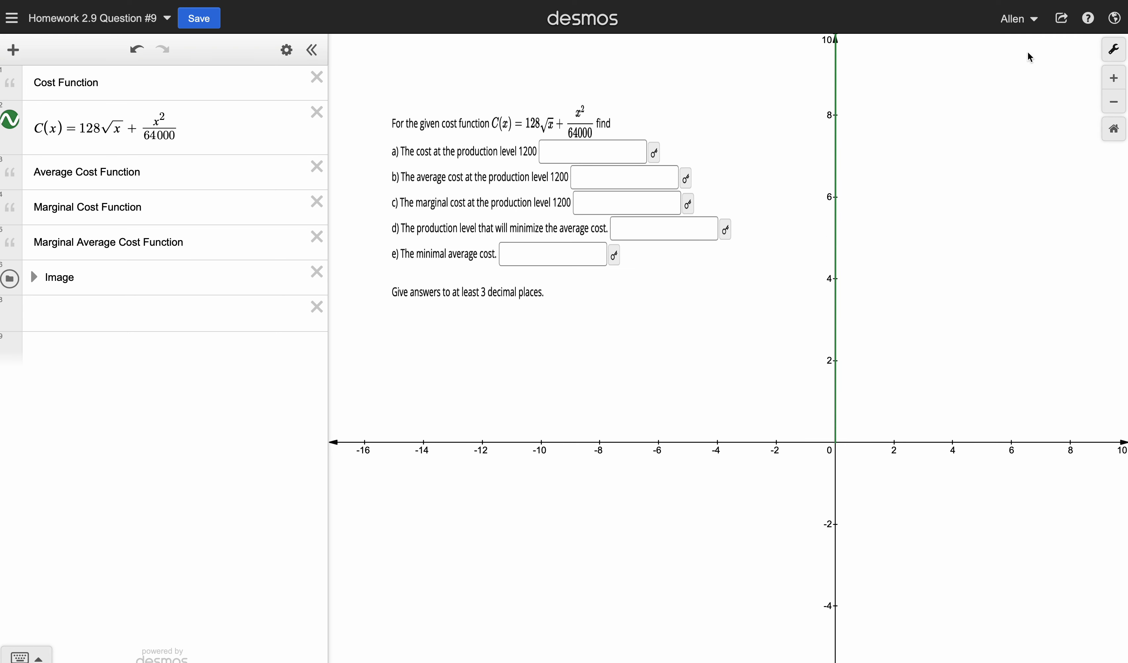
Widen the problem image horizontally so it spans from about x = -16.7 to about x = -1.8, and deselect it.
{"action": "left_click", "coordinate": [639, 239]}
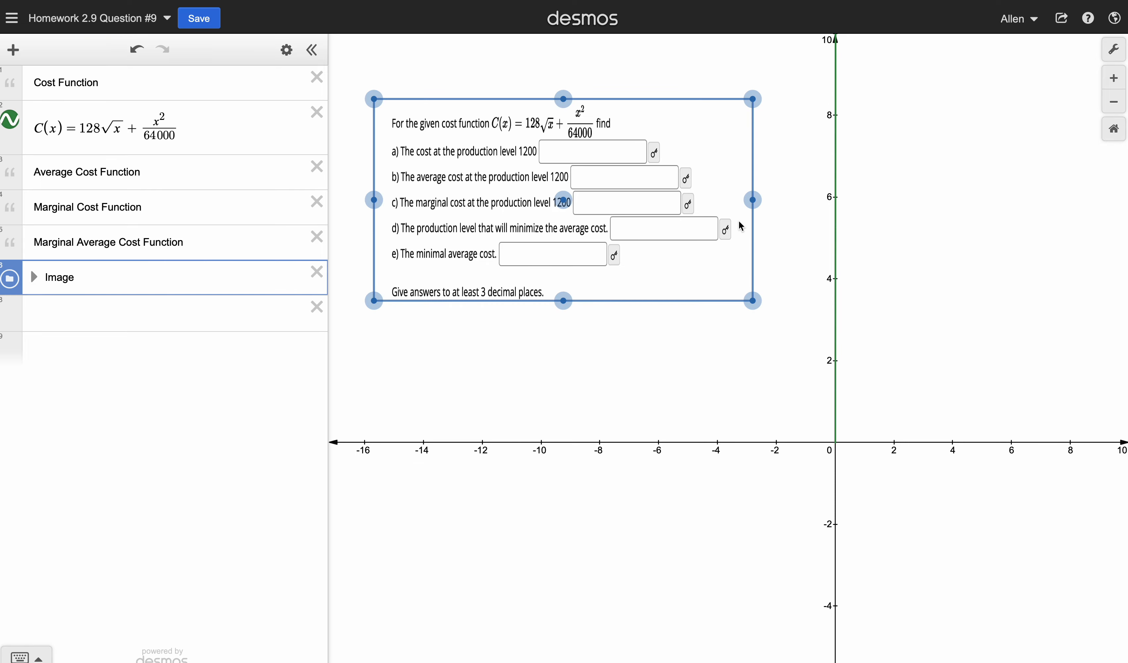
{"action": "left_click_drag", "start_coordinate": [756, 200], "coordinate": [785, 201]}
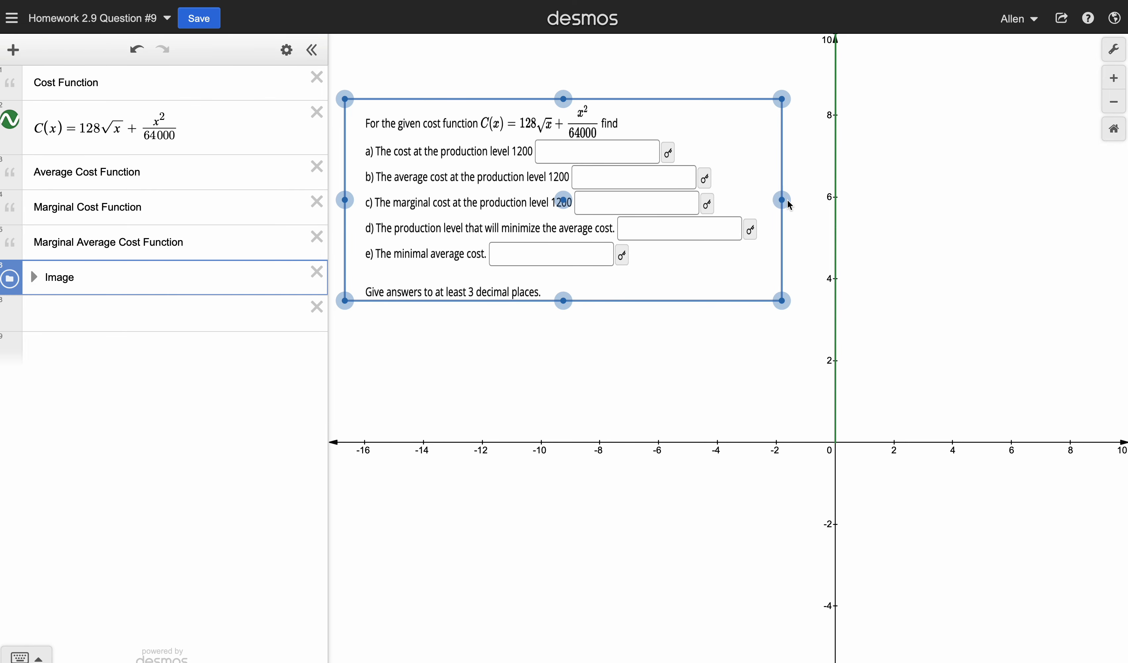
{"action": "left_click", "coordinate": [680, 355]}
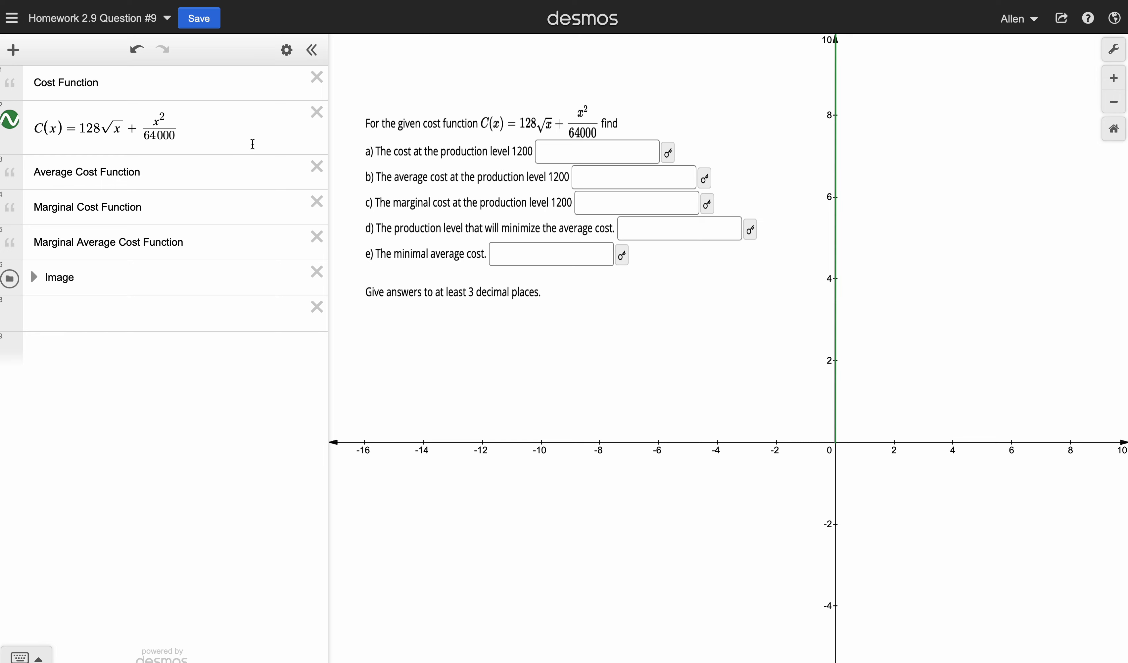
Evaluate the cost at production level 1200 by adding C(1200) below the cost function.
{"action": "left_click", "coordinate": [237, 133]}
{"action": "key", "text": "Return"}
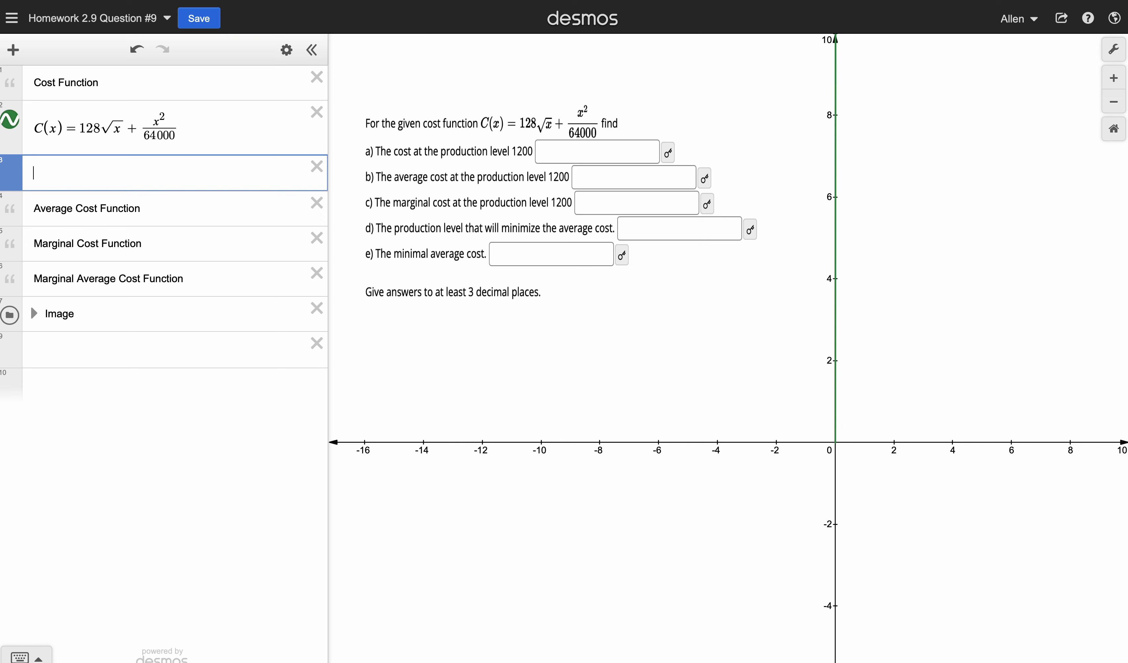
{"action": "type", "text": "C(120"}
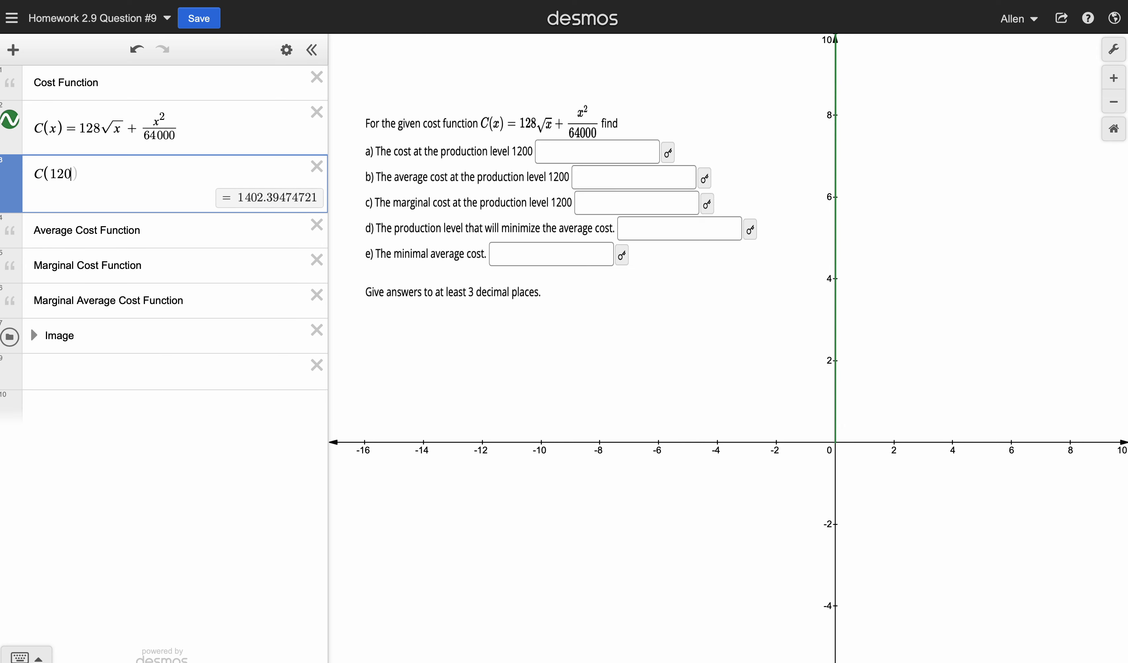
{"action": "type", "text": "0)"}
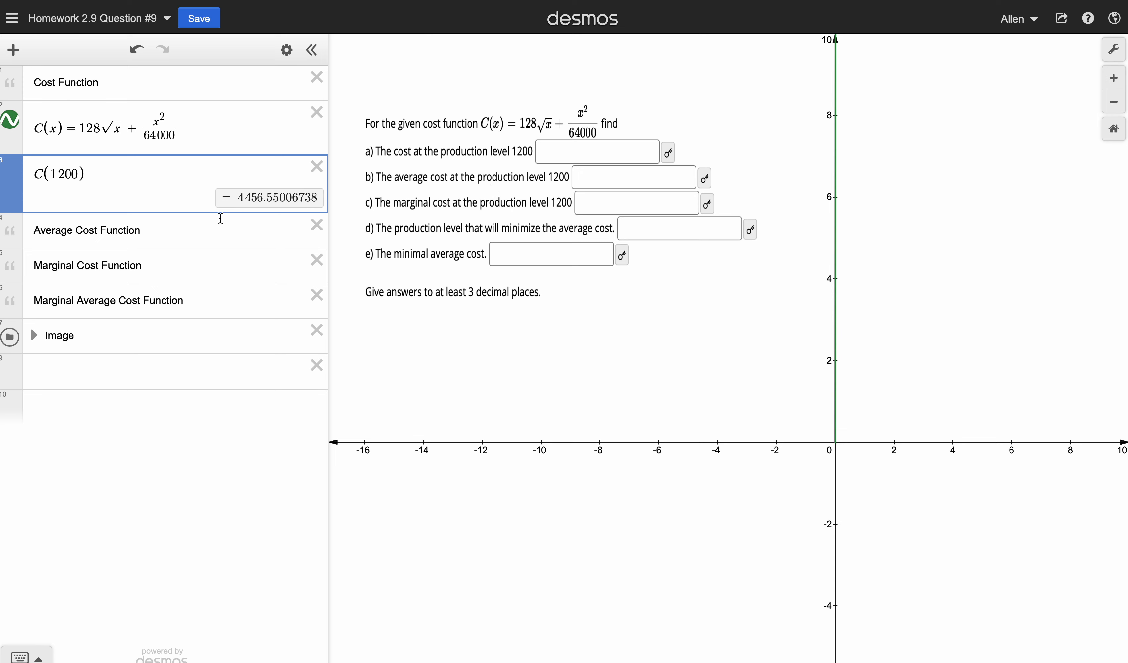
Define the average cost function A(x)=C(x)/x below the Average Cost Function note.
{"action": "left_click", "coordinate": [181, 234]}
{"action": "key", "text": "Return"}
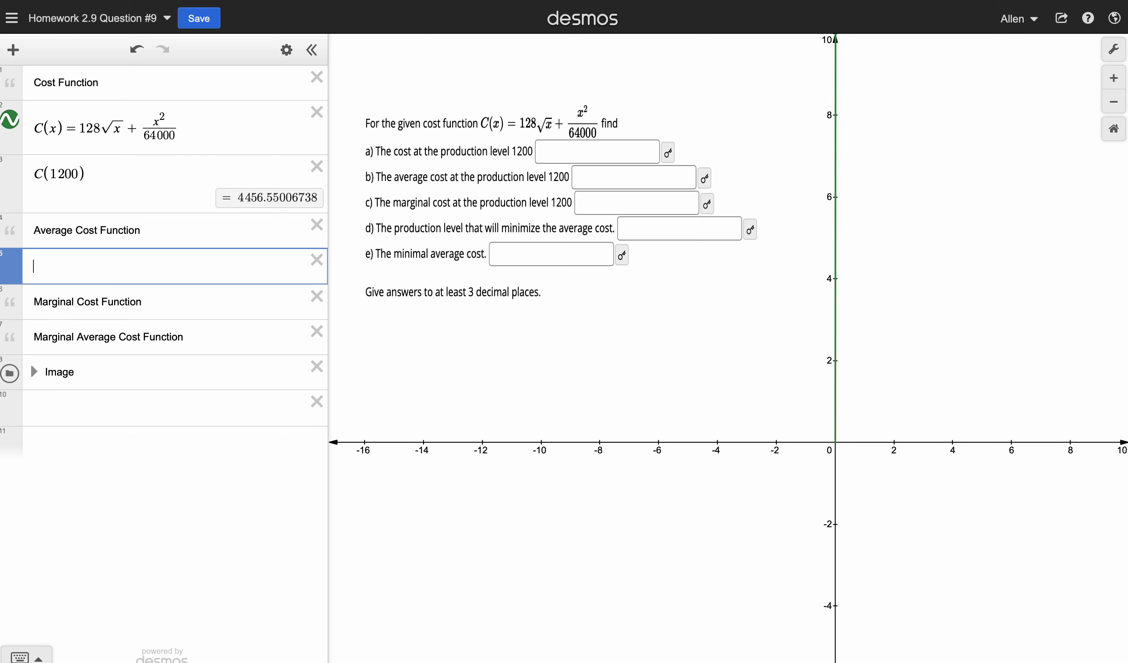
{"action": "type", "text": "A(x)"}
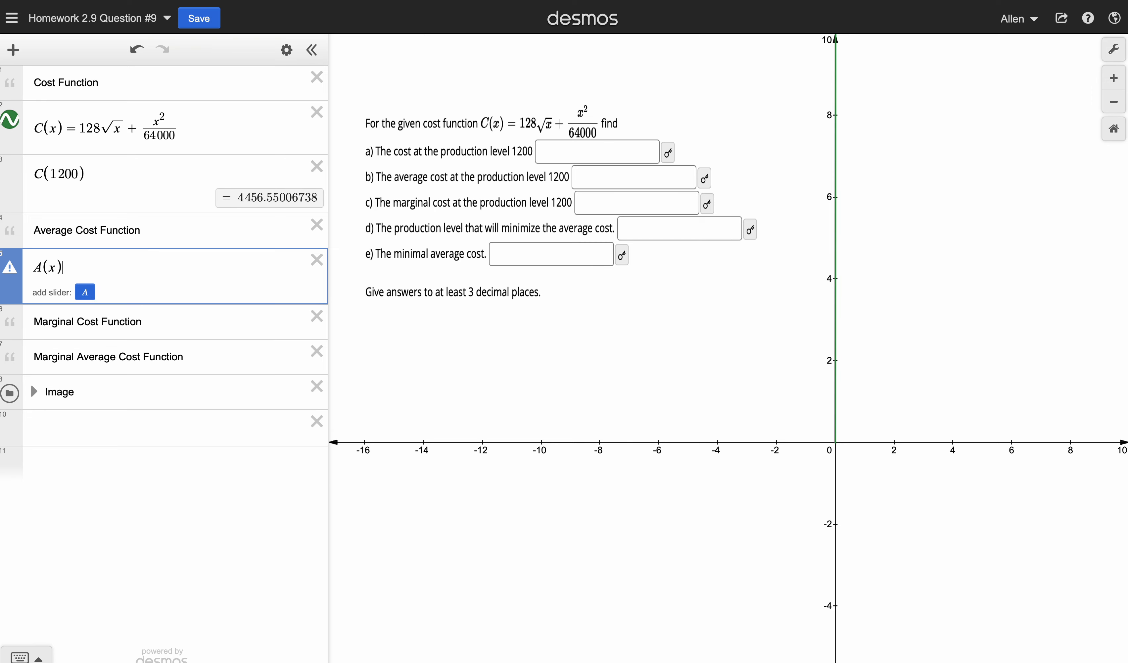
{"action": "type", "text": "=C(x)"}
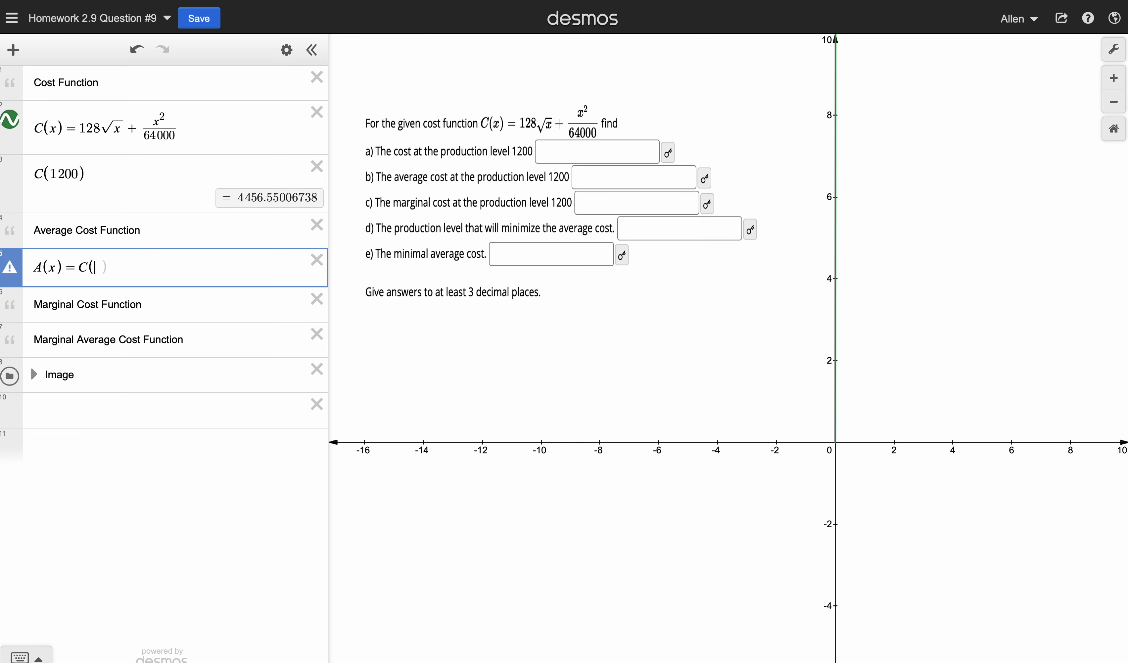
{"action": "type", "text": "/x"}
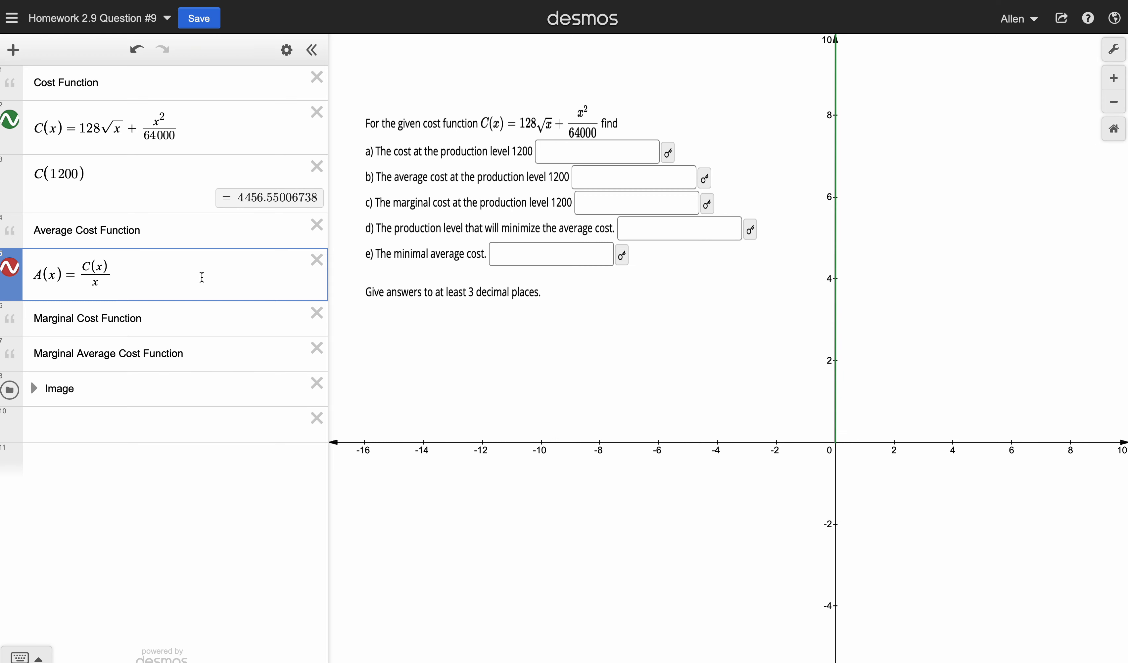
Evaluate the average cost at production level 1200 by adding A(1200) below the average cost function.
{"action": "key", "text": "Return"}
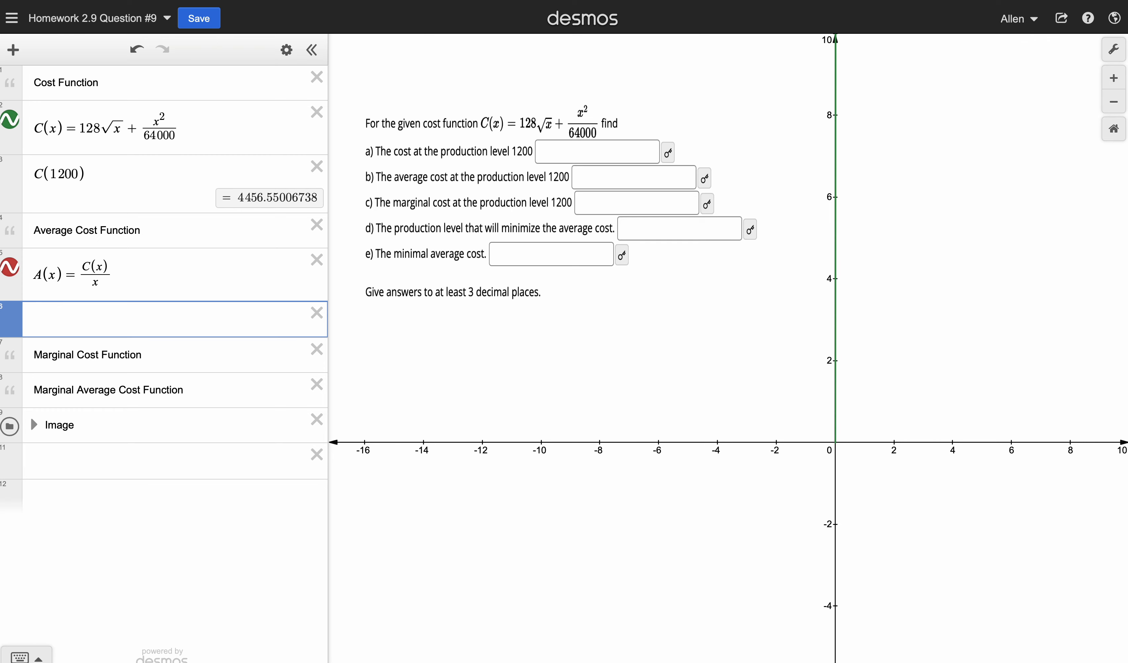
{"action": "type", "text": "A("}
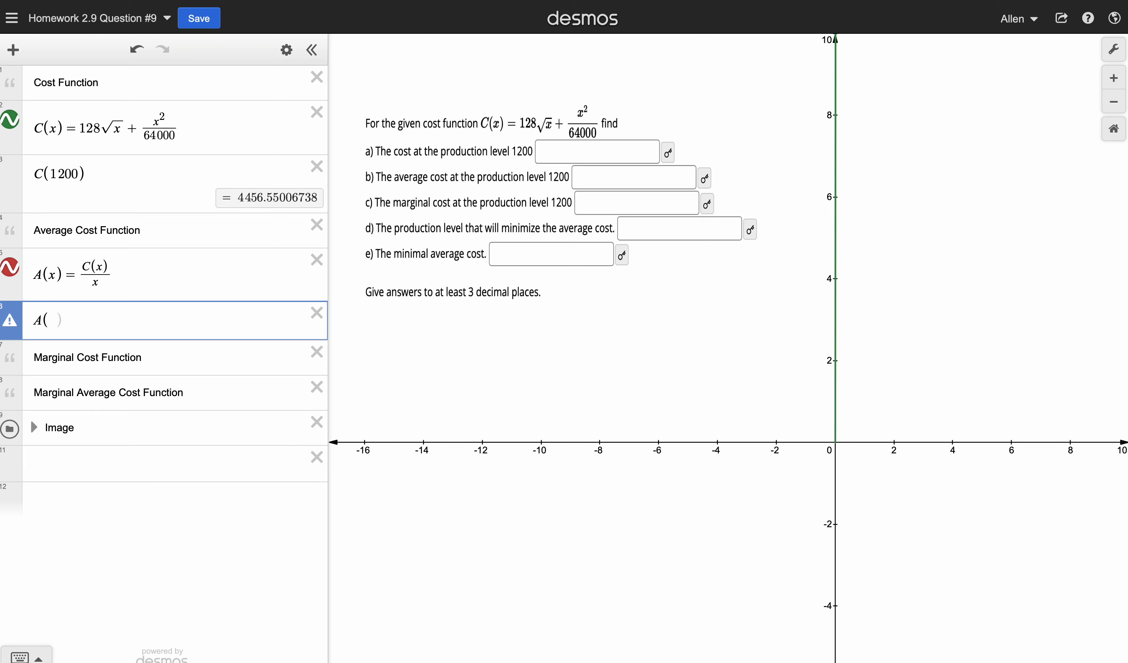
{"action": "type", "text": "1200)"}
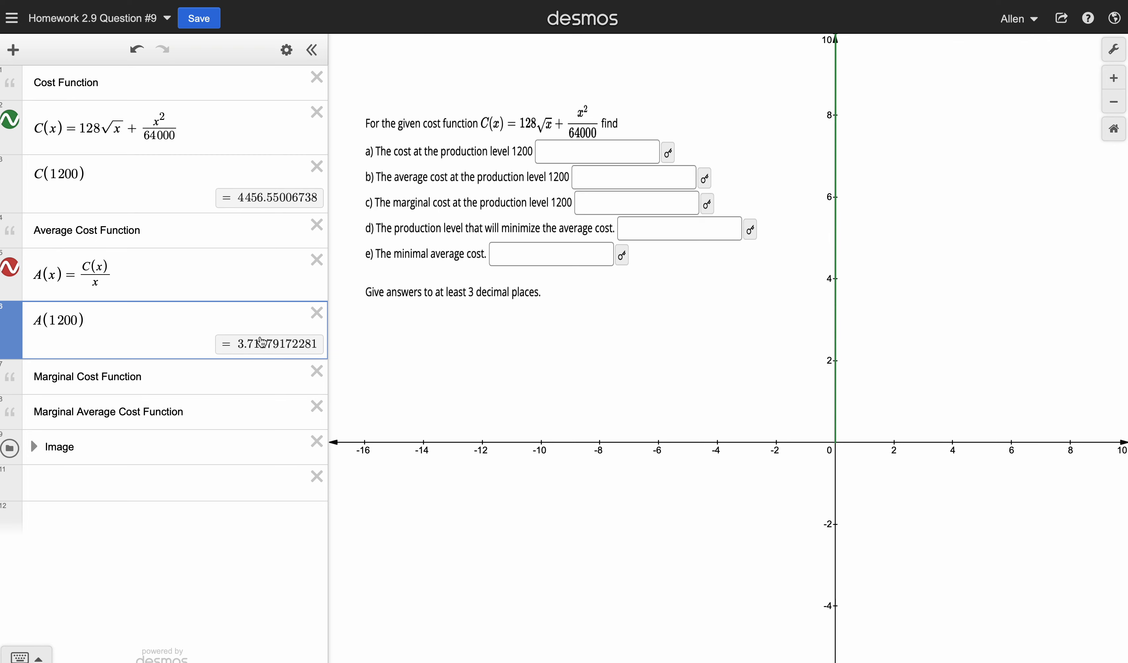
Add the derivative C'(x) as a new expression below the Marginal Cost Function note.
{"action": "left_click", "coordinate": [191, 378]}
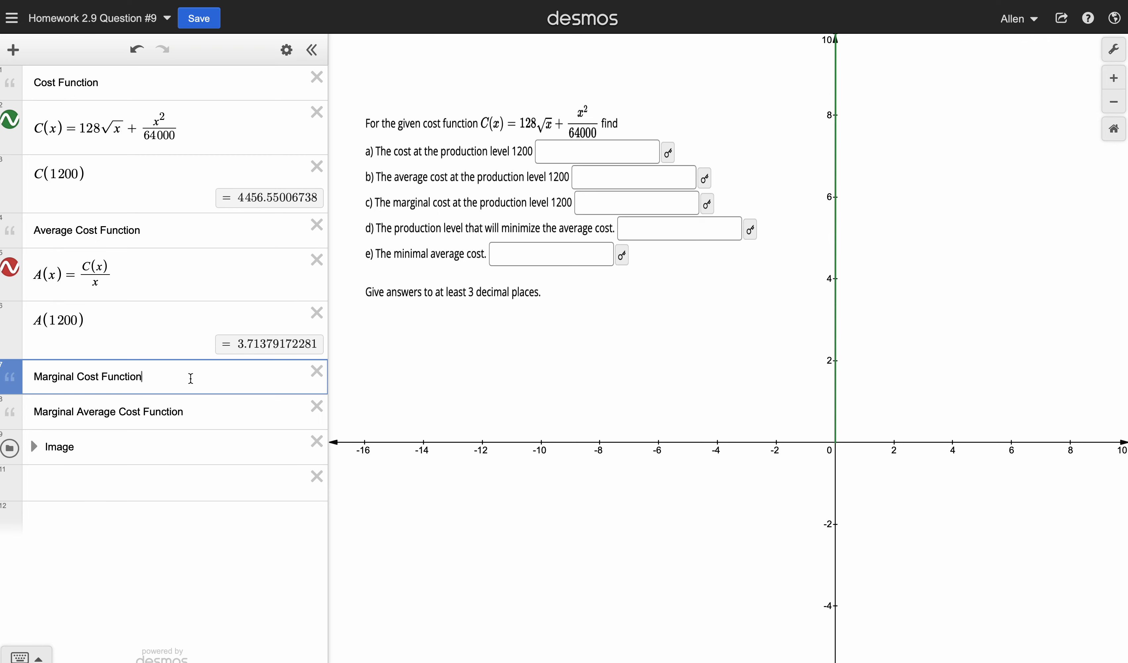
{"action": "key", "text": "Return"}
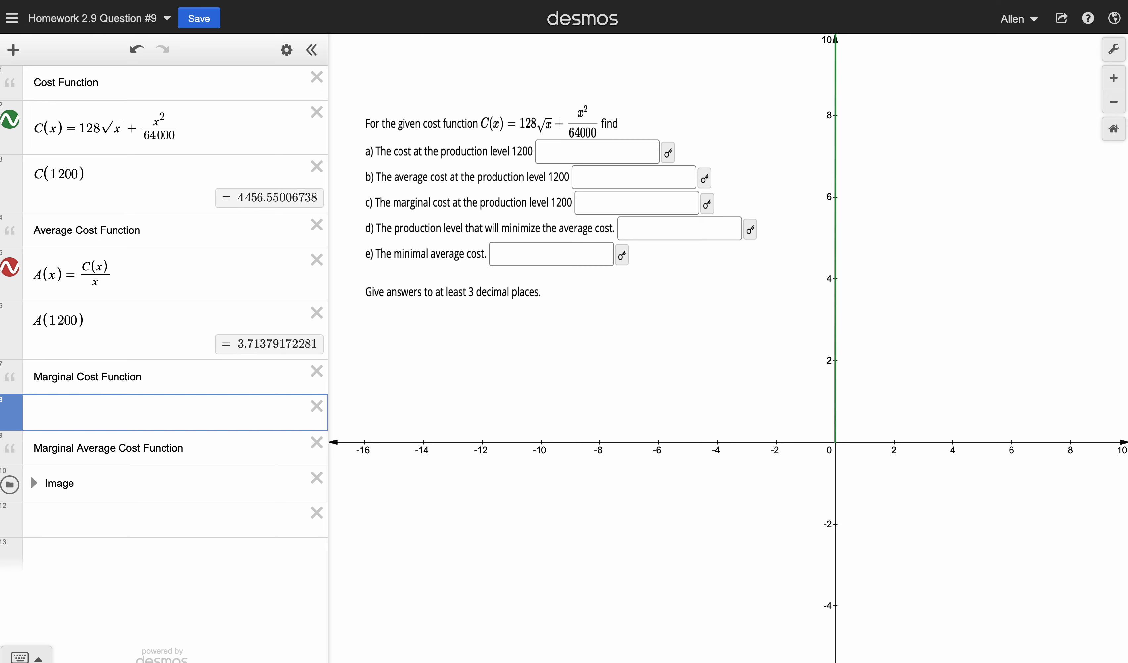
{"action": "type", "text": "C'("}
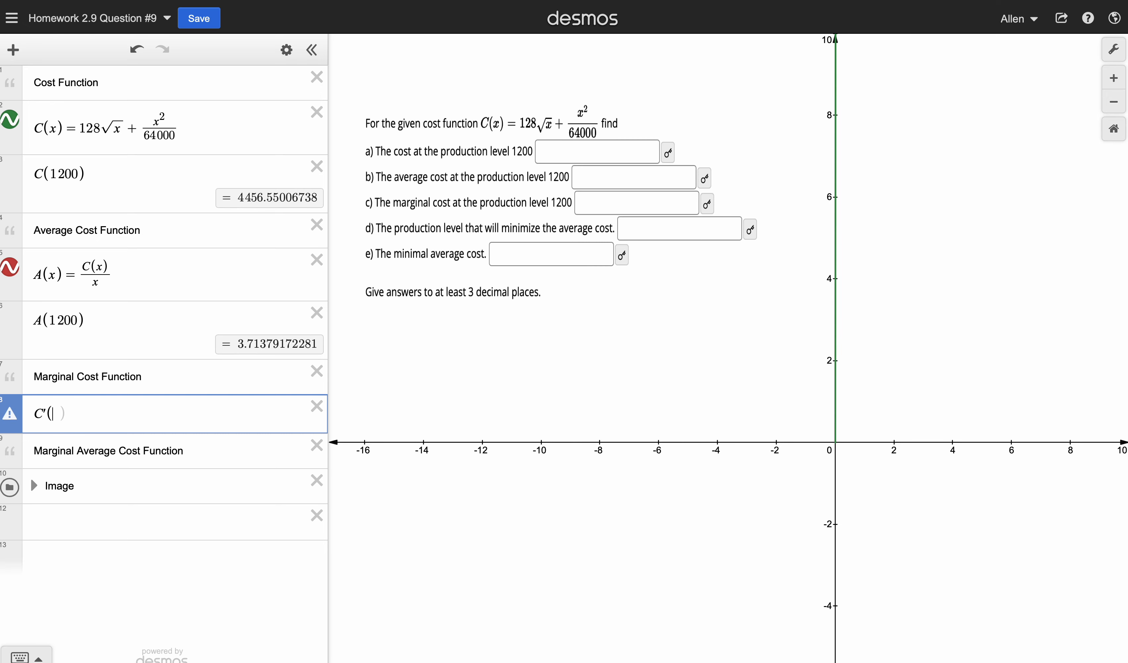
{"action": "type", "text": "x)"}
Change the line colour of the marginal cost curve C'(x) to purple and finish editing the expression list.
{"action": "left_click", "coordinate": [287, 51]}
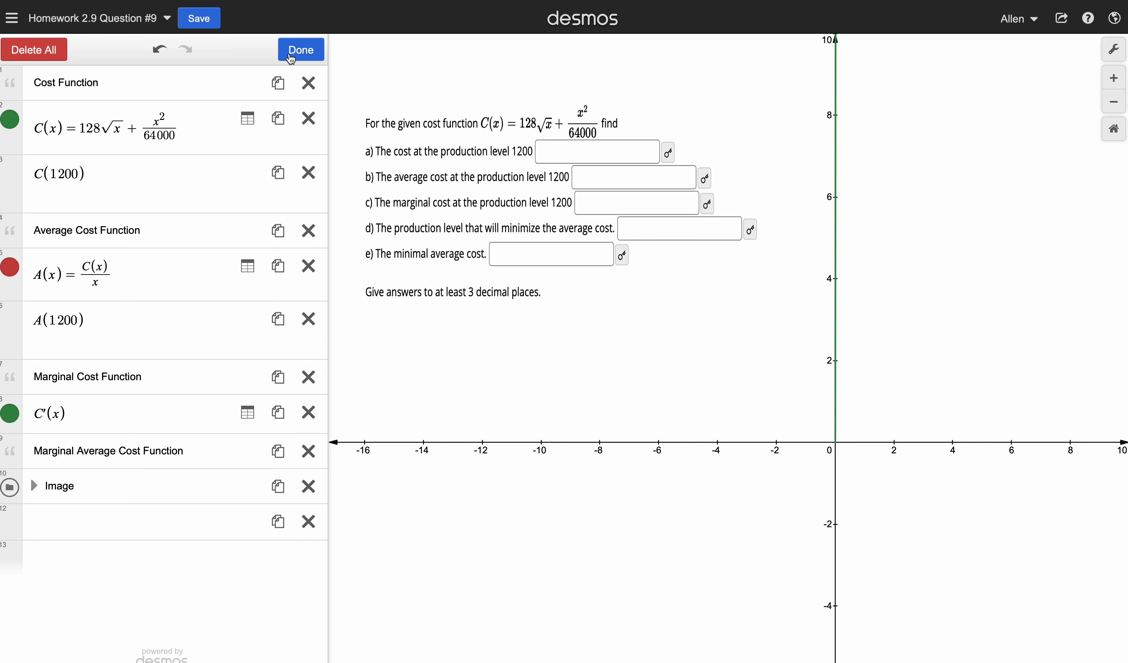
{"action": "left_click", "coordinate": [14, 414]}
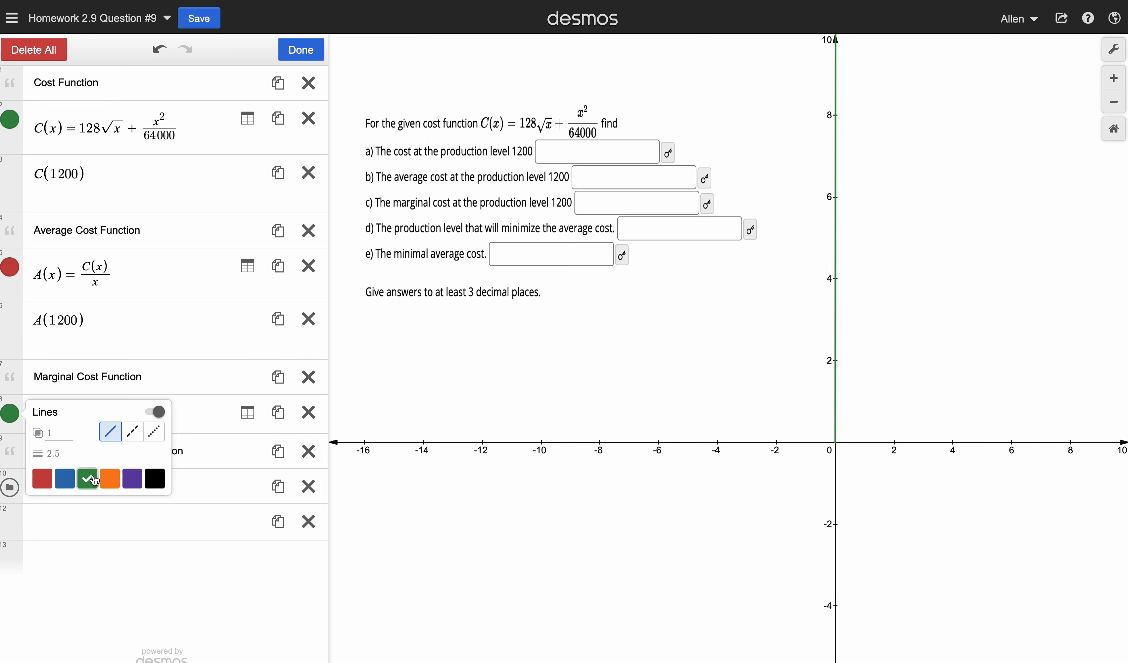
{"action": "left_click", "coordinate": [133, 478]}
{"action": "left_click", "coordinate": [301, 49]}
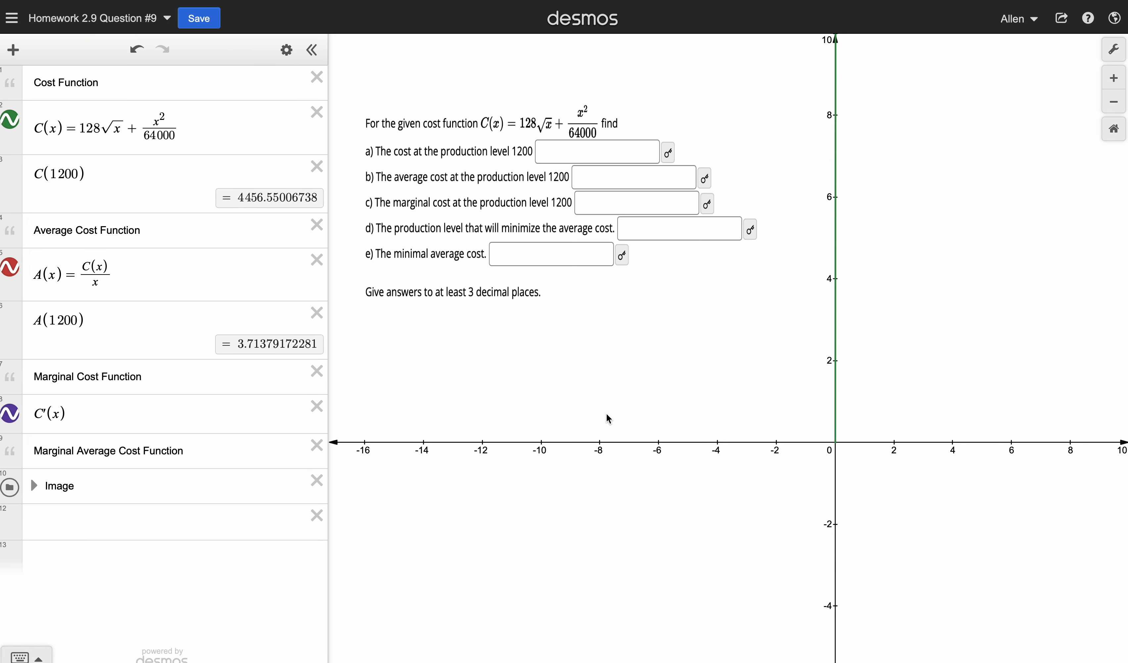
Evaluate the marginal cost at production level 1200 by adding C'(1200) below C'(x).
{"action": "left_click", "coordinate": [142, 417]}
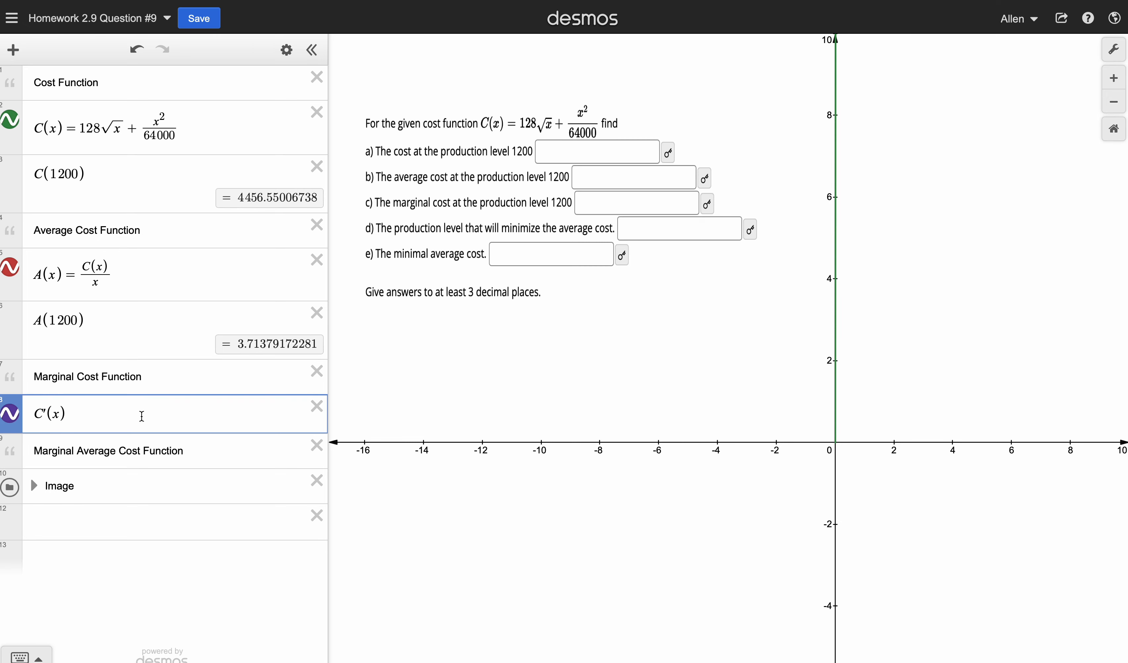
{"action": "key", "text": "Return"}
{"action": "type", "text": "C"}
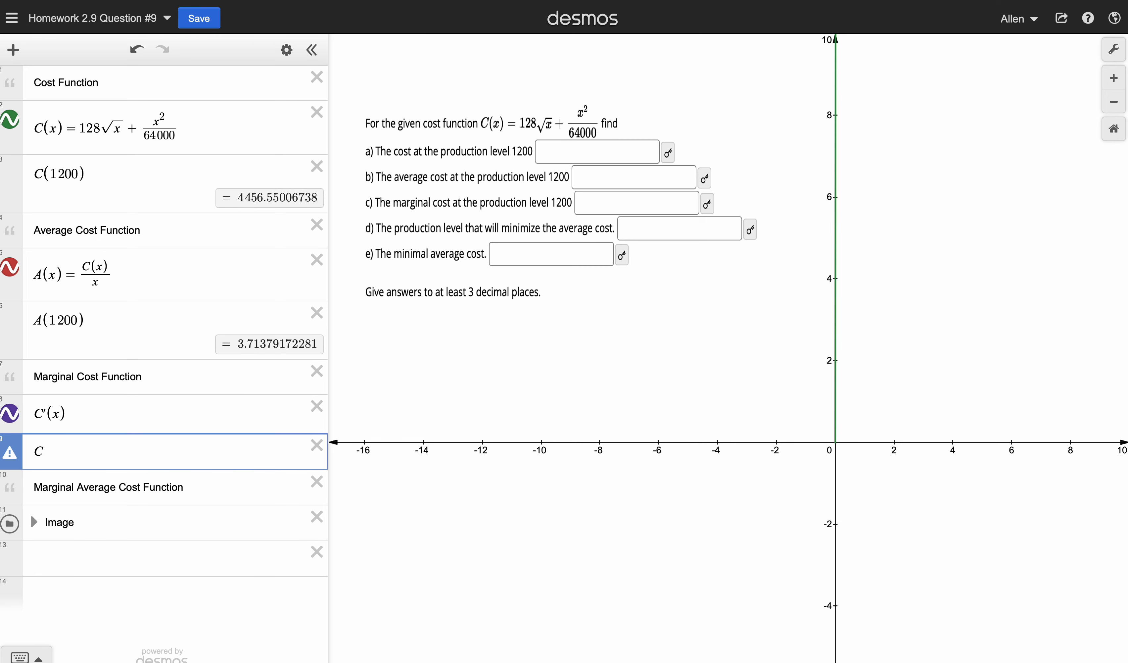
{"action": "type", "text": "'"}
{"action": "key", "text": "BackSpace"}
{"action": "type", "text": "'(1200"}
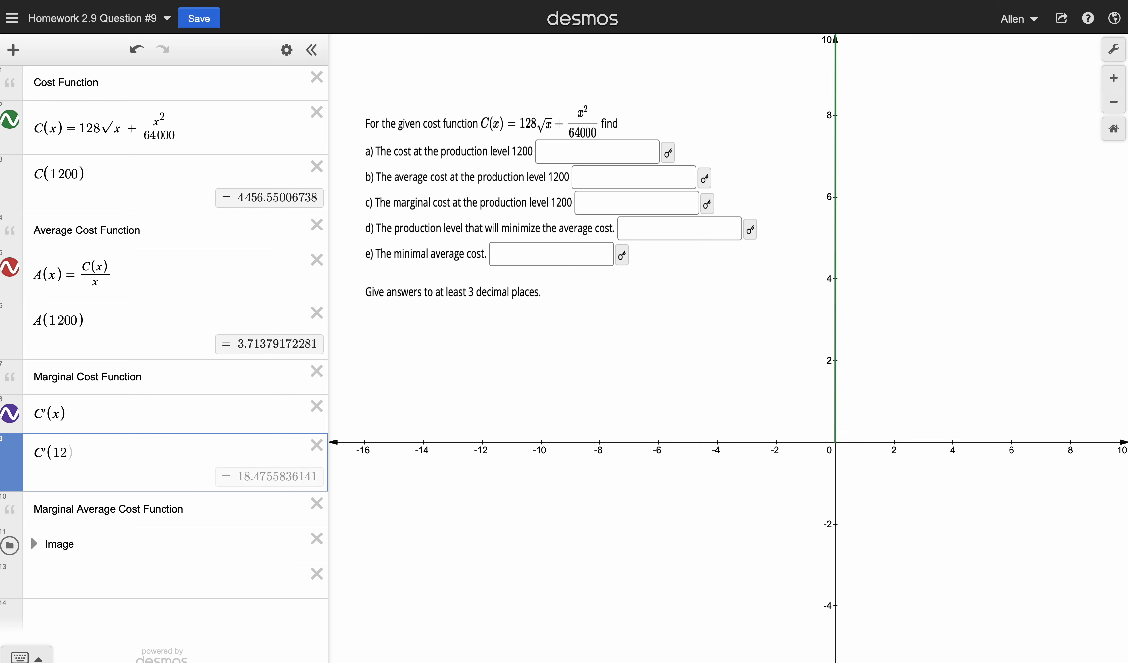
{"action": "type", "text": ")"}
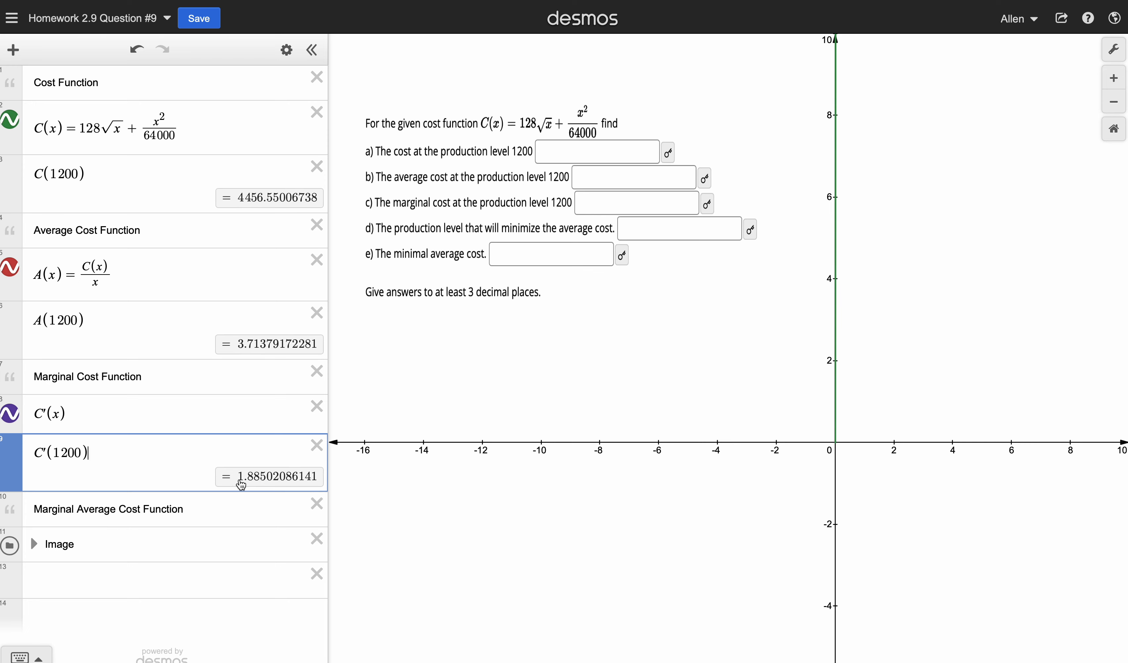
{"action": "left_click", "coordinate": [184, 377]}
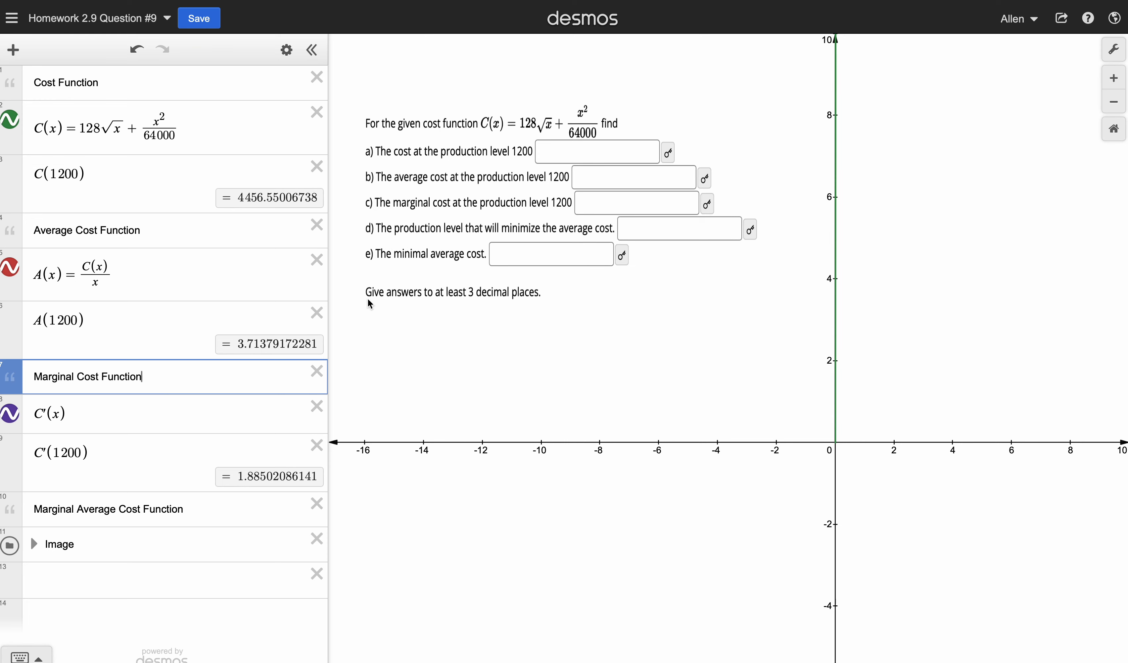
Add the derivative A'(x) as a new expression below the Marginal Average Cost Function note.
{"action": "left_click", "coordinate": [210, 509]}
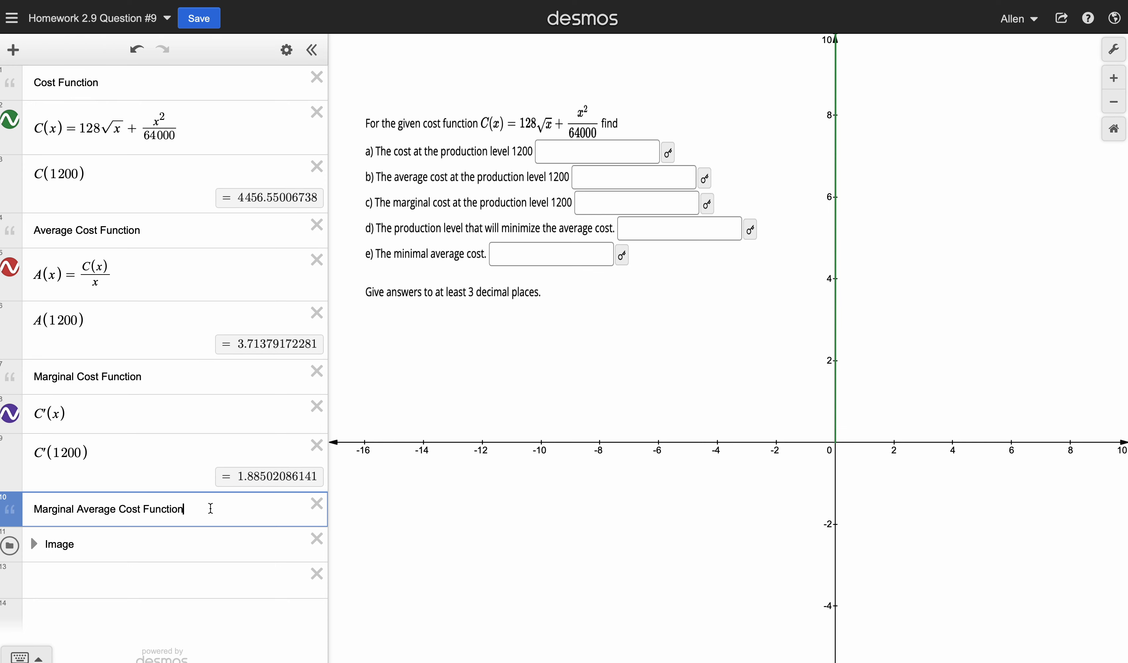
{"action": "key", "text": "Return"}
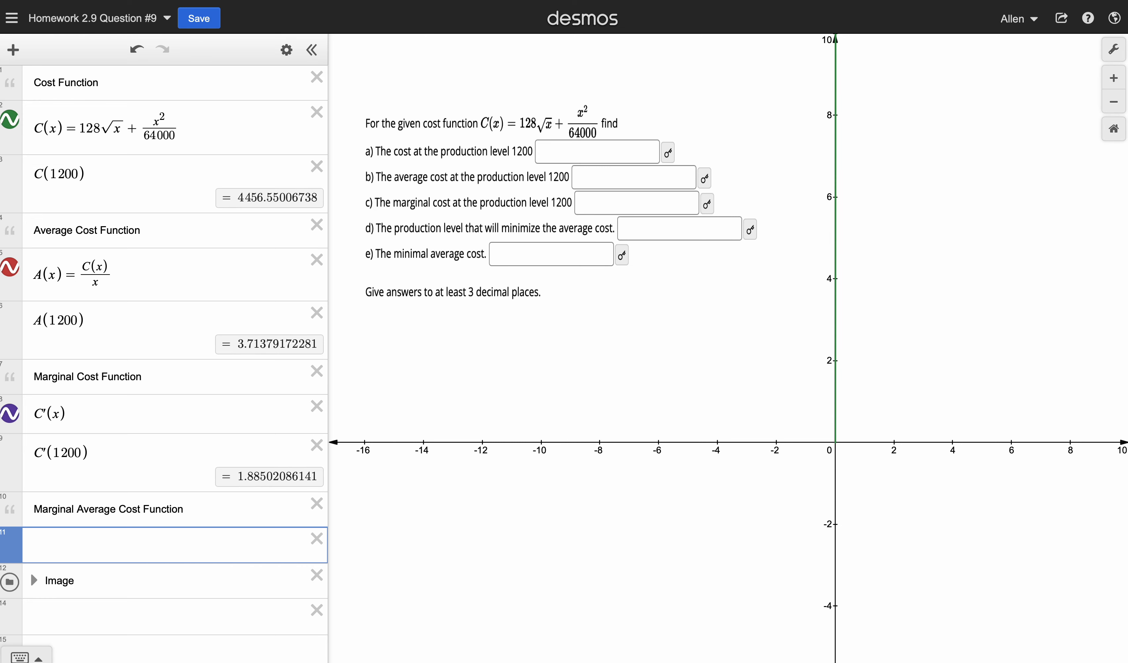
{"action": "type", "text": "A'(c)"}
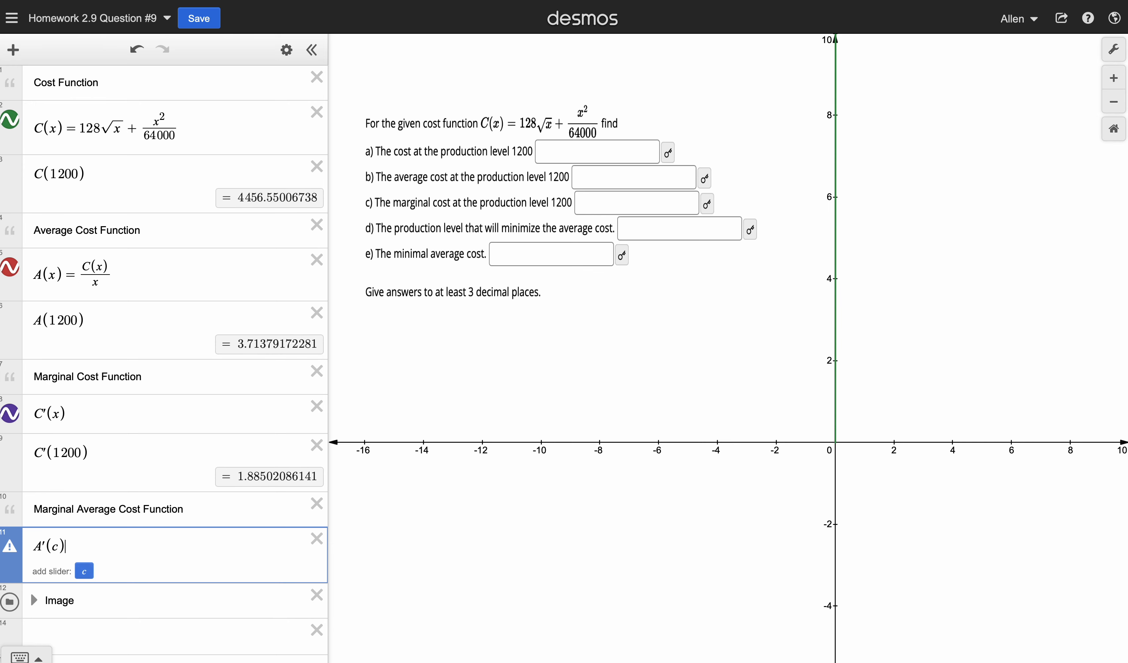
{"action": "key", "text": "BackSpace"}
{"action": "key", "text": "BackSpace"}
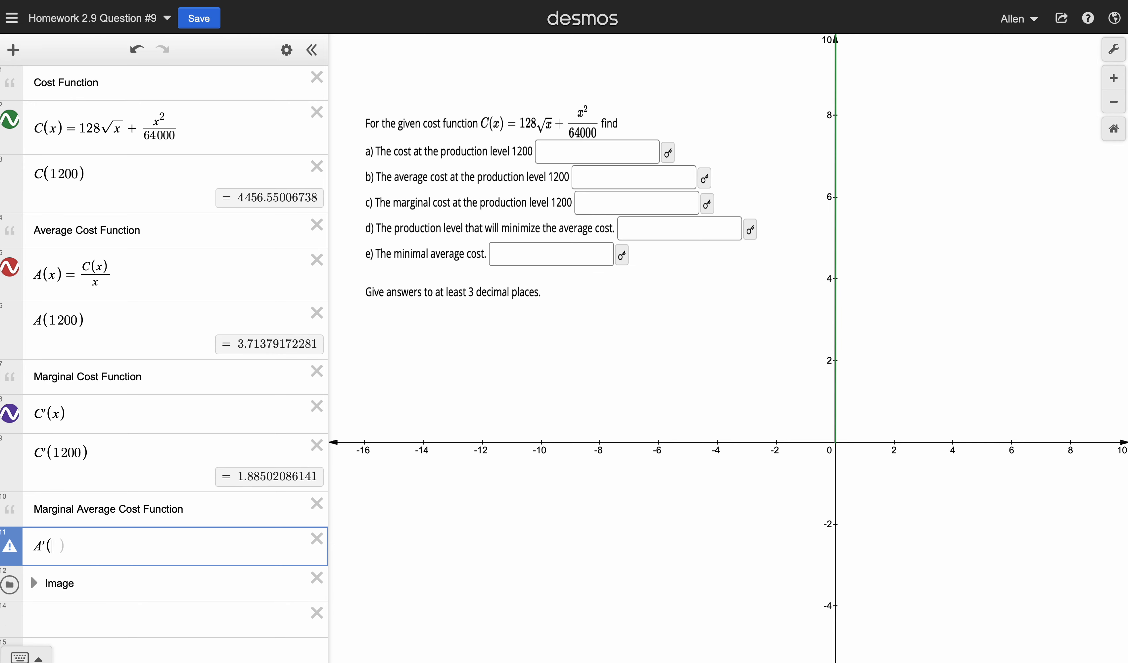
{"action": "type", "text": "x)"}
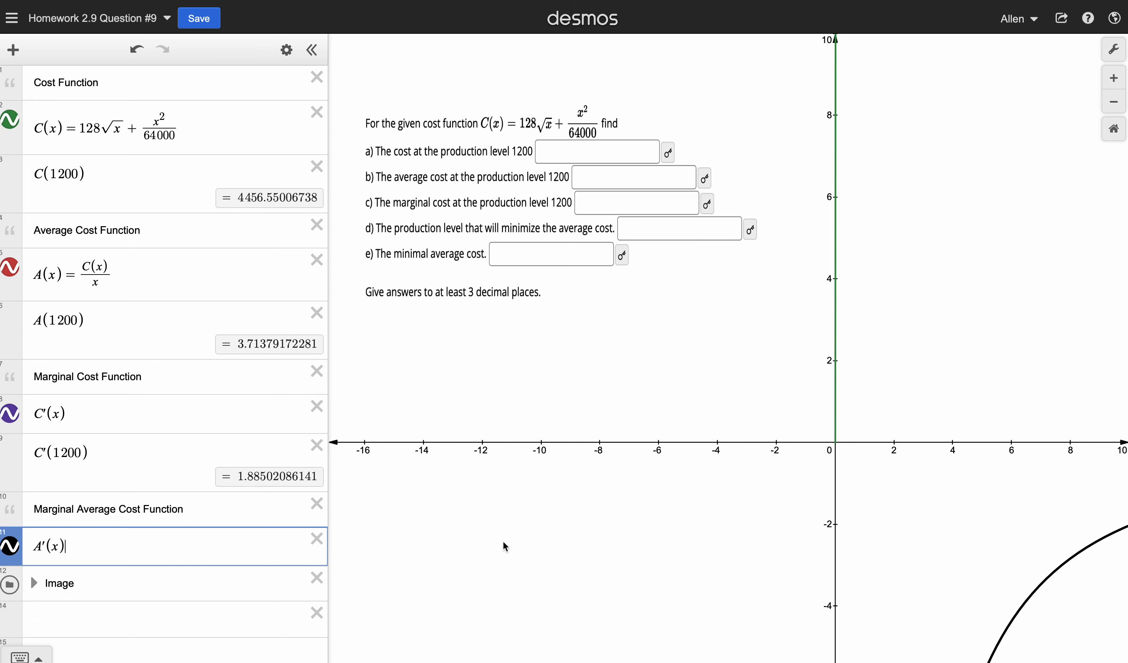
Set the x-axis upper limit to 1200 in the graph settings and select the A'(x) curve.
{"action": "left_click_drag", "start_coordinate": [900, 546], "coordinate": [715, 474]}
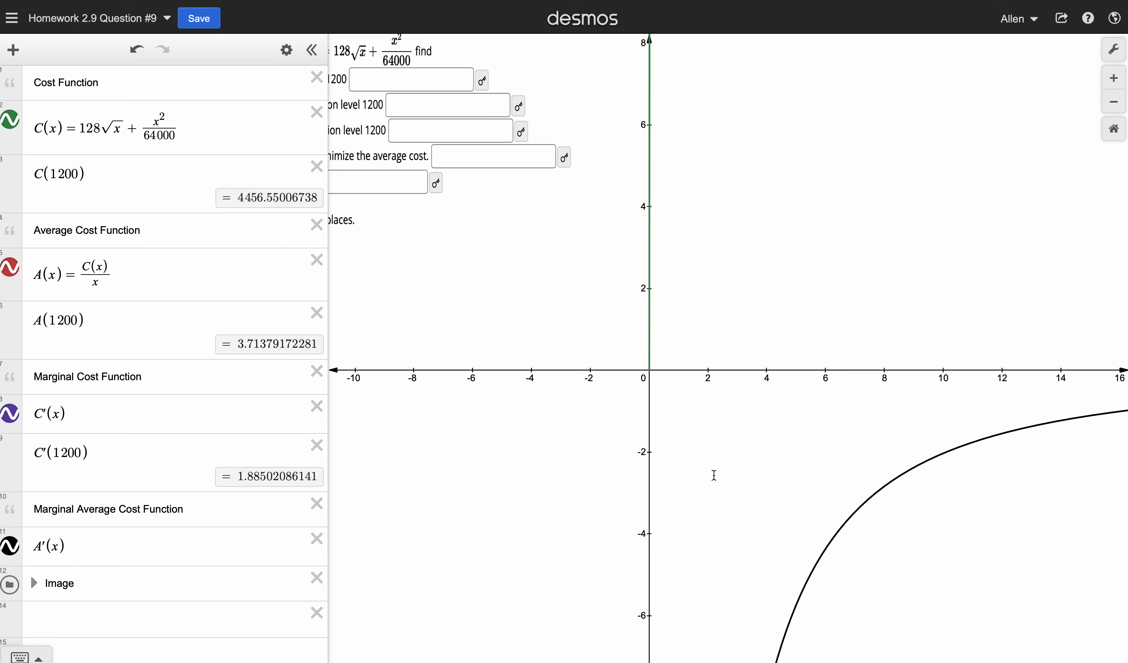
{"action": "left_click_drag", "start_coordinate": [789, 512], "coordinate": [738, 506]}
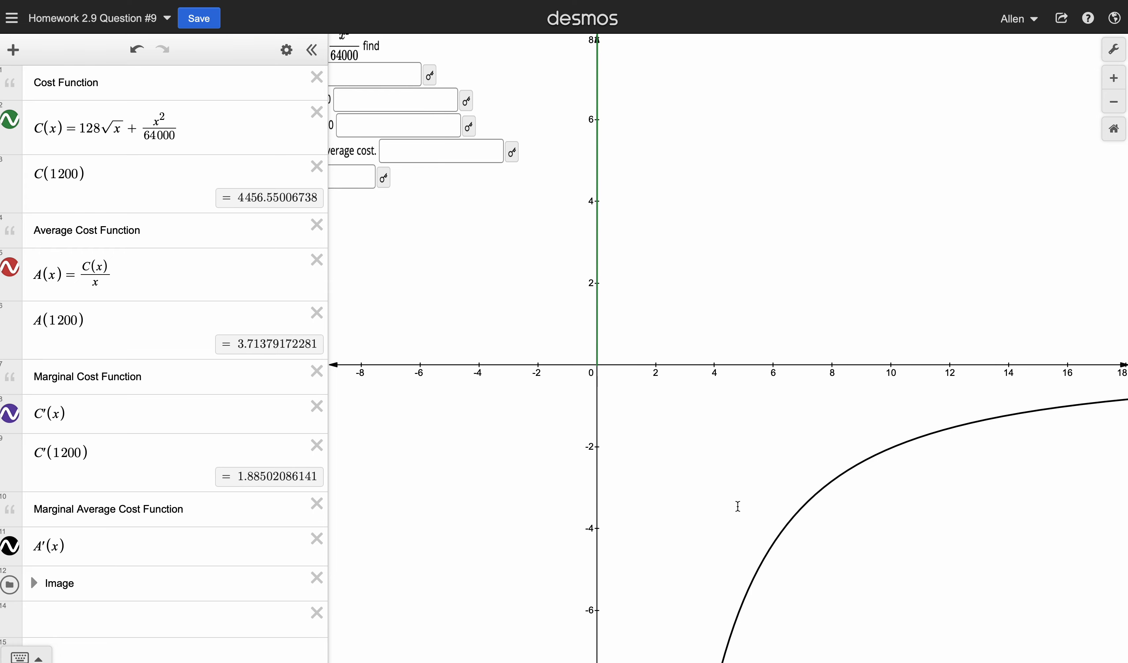
{"action": "left_click_drag", "start_coordinate": [764, 520], "coordinate": [675, 507]}
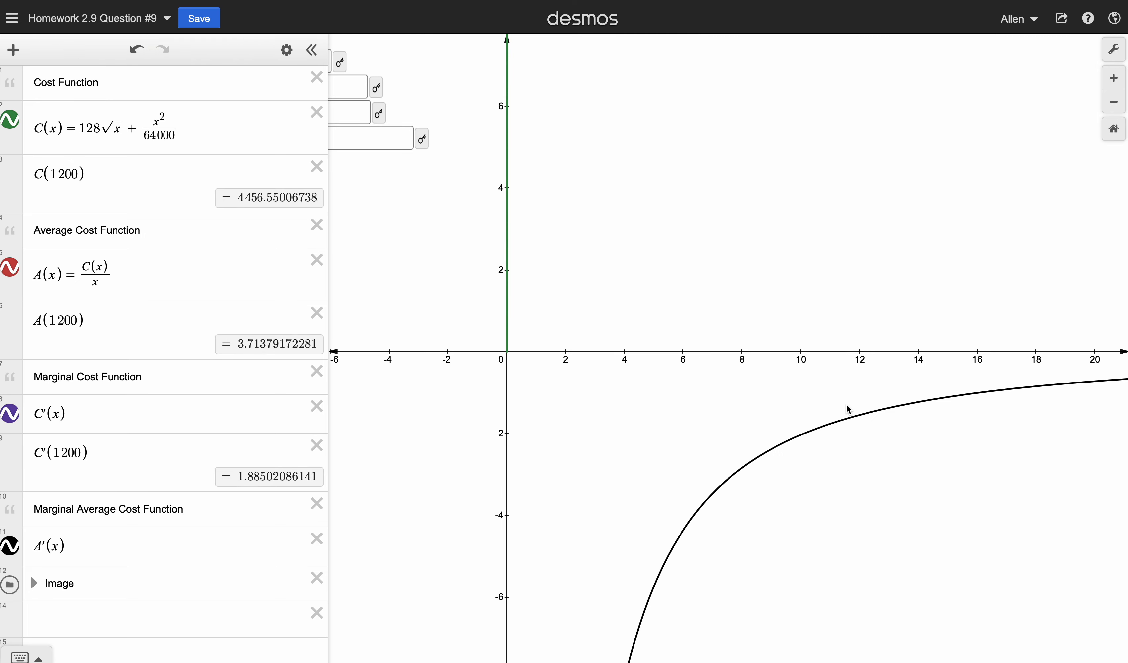
{"action": "left_click", "coordinate": [839, 426]}
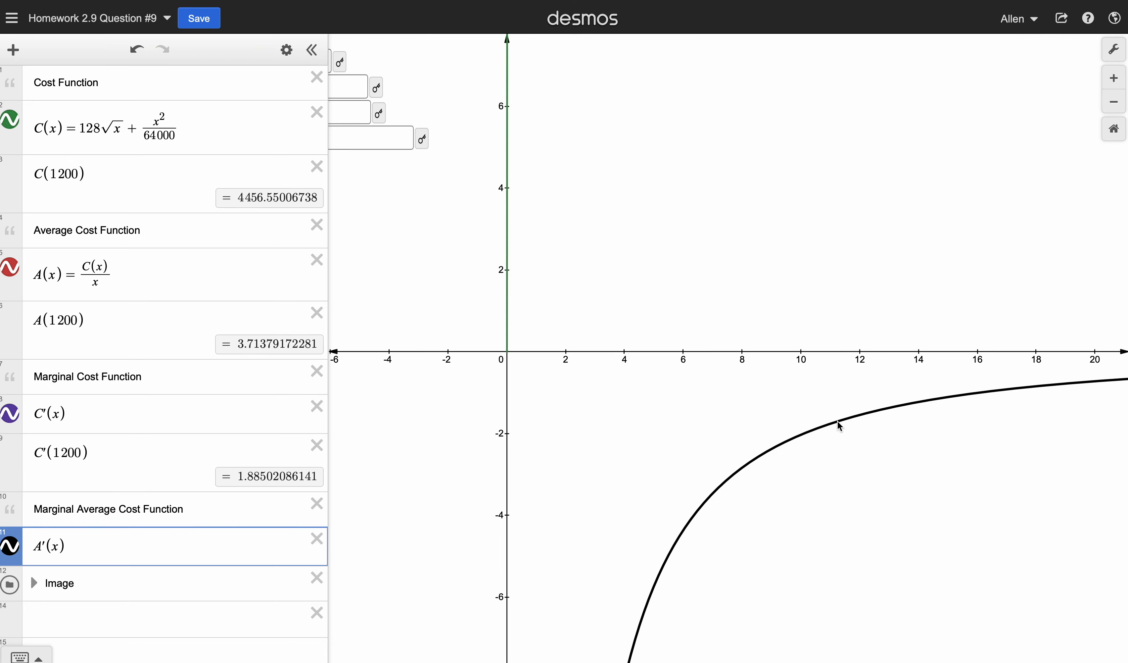
{"action": "left_click", "coordinate": [1115, 54]}
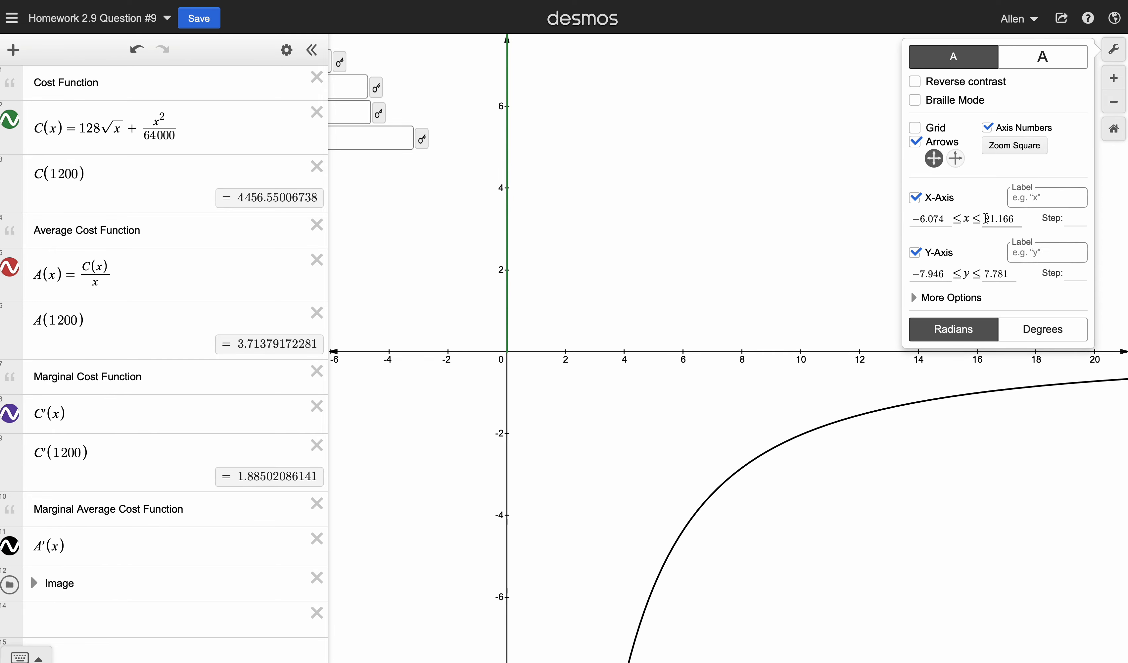
{"action": "left_click_drag", "start_coordinate": [986, 219], "coordinate": [1020, 214]}
{"action": "type", "text": "1200"}
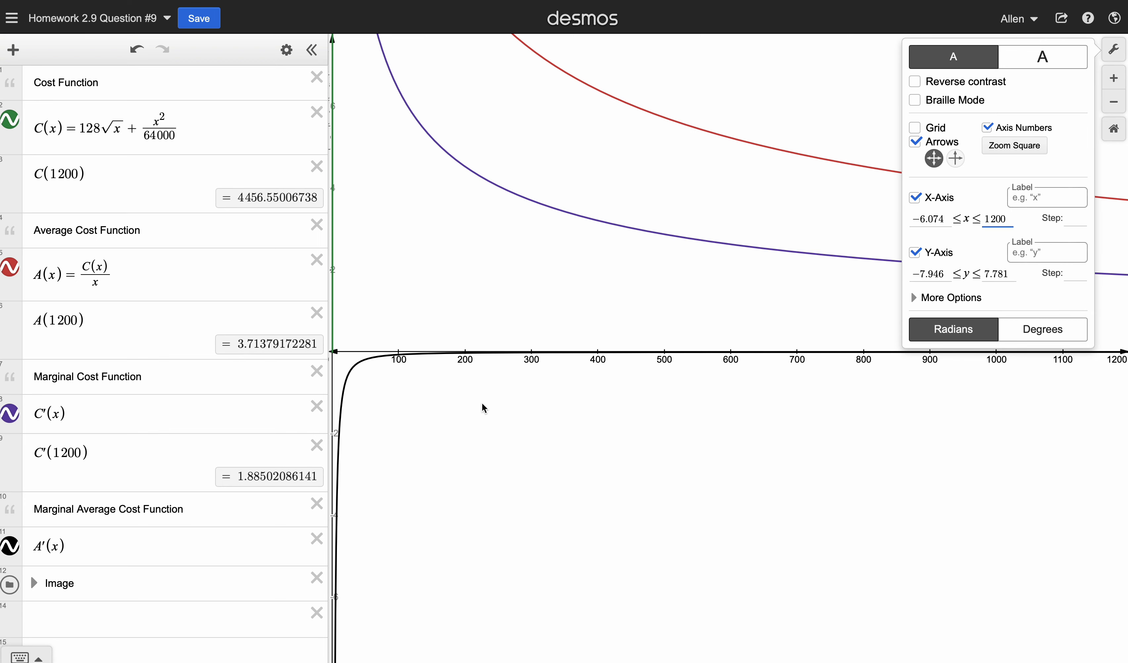
{"action": "left_click", "coordinate": [360, 366]}
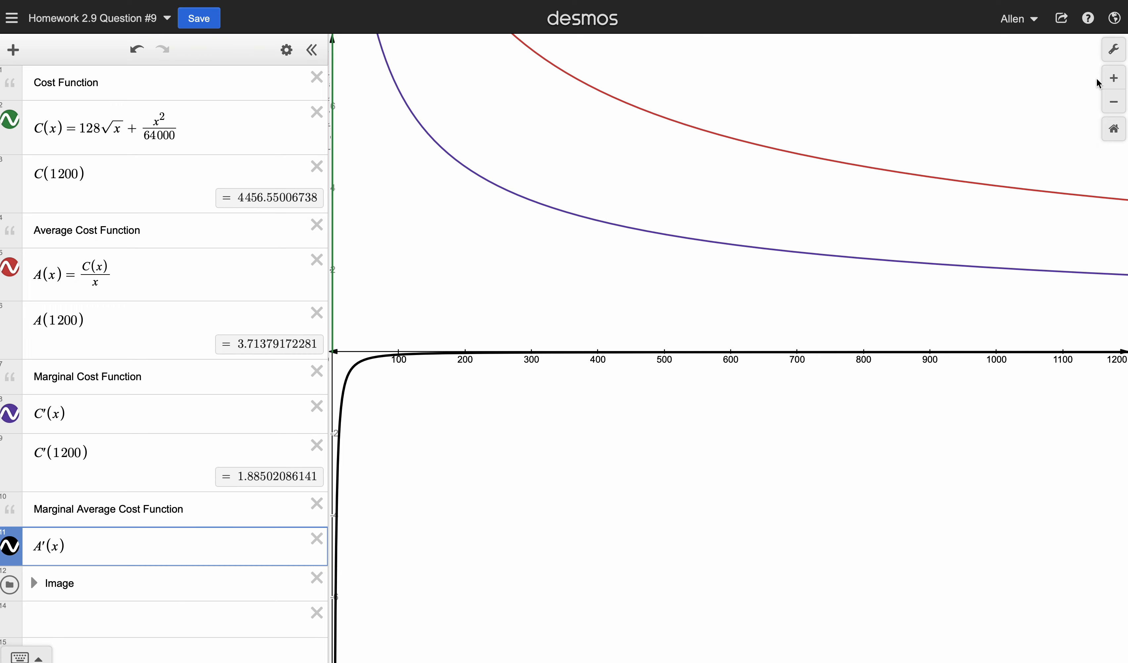
Extend the x-axis upper limit to 3000 and select the A'(x) curve to look for its x-intercept.
{"action": "left_click", "coordinate": [1115, 51]}
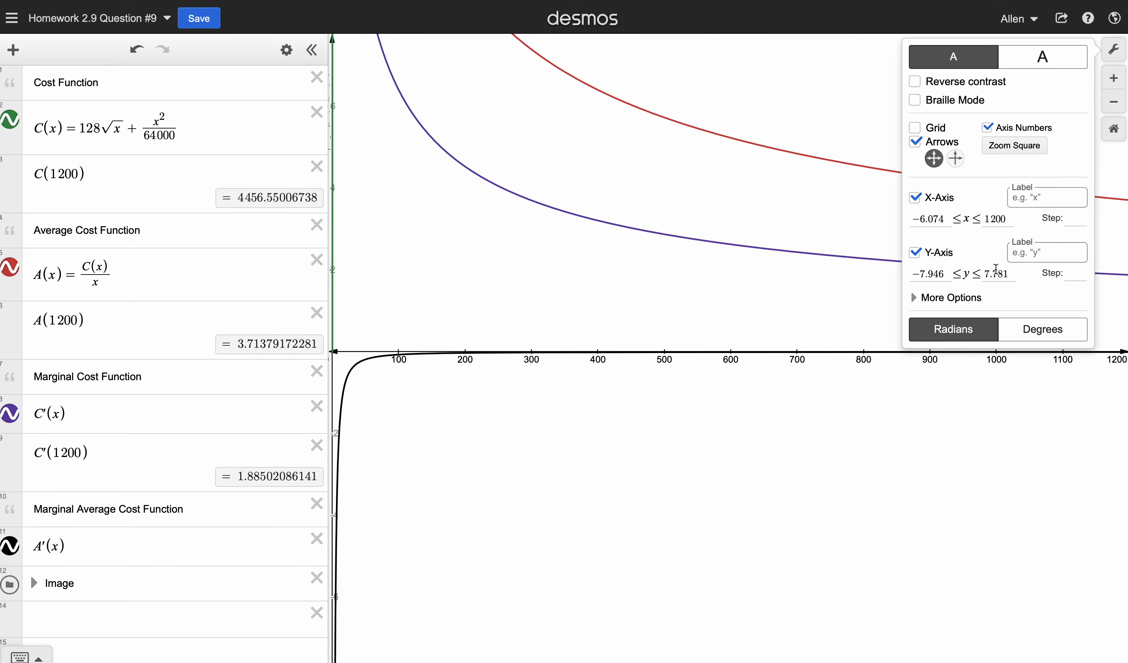
{"action": "left_click_drag", "start_coordinate": [986, 219], "coordinate": [1007, 219]}
{"action": "type", "text": "30"}
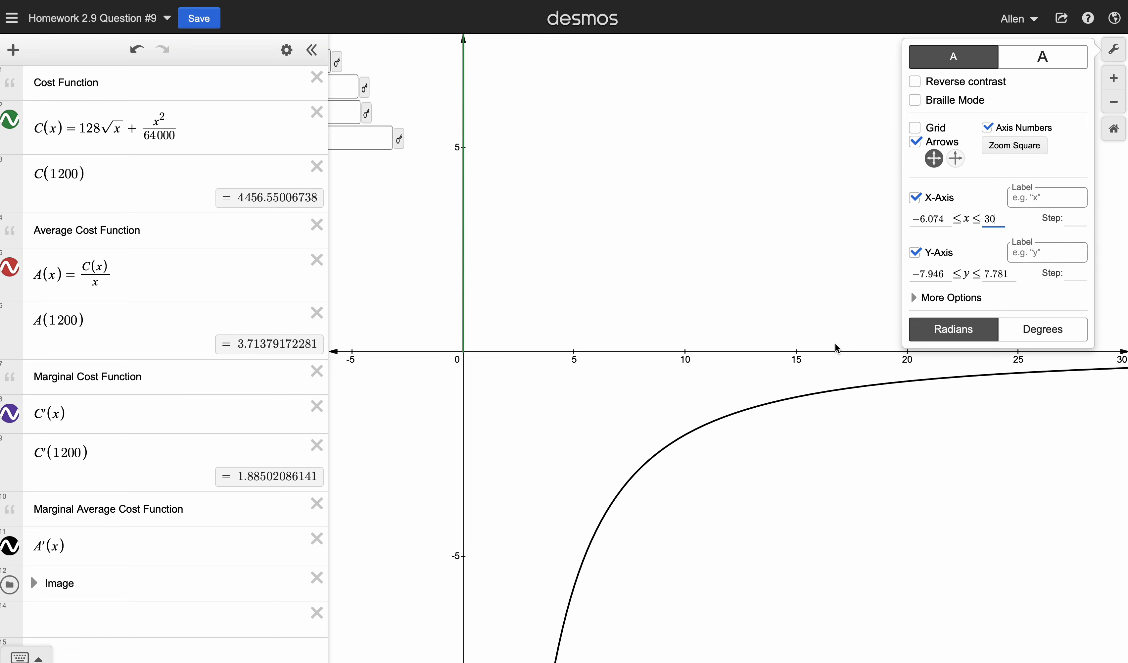
{"action": "type", "text": "00"}
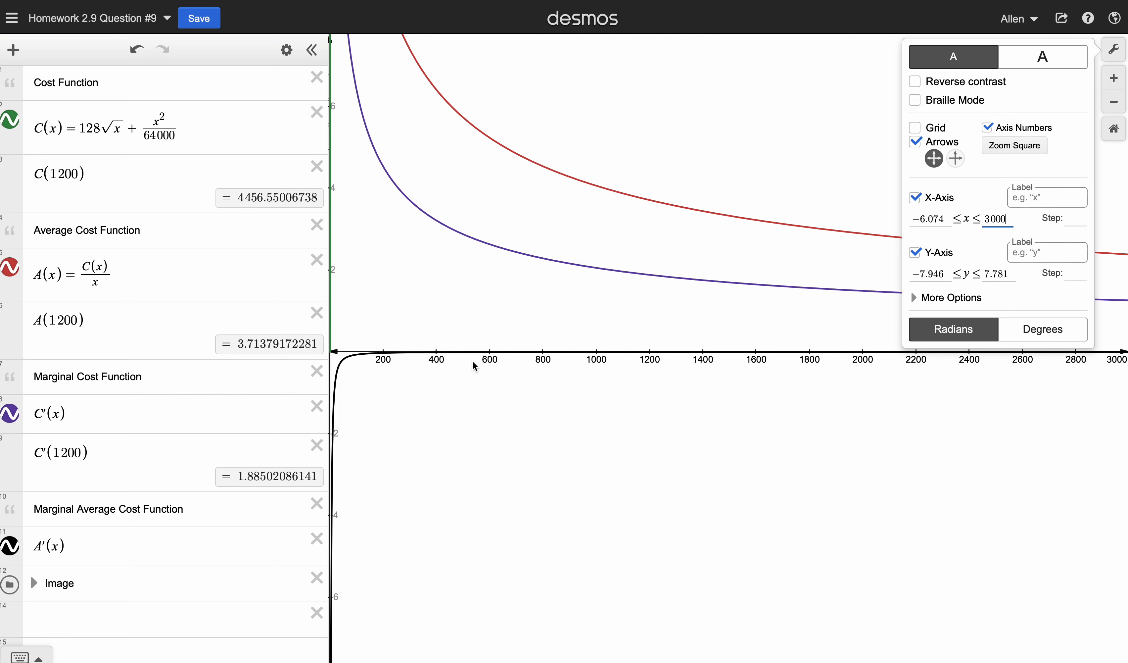
{"action": "left_click", "coordinate": [369, 354]}
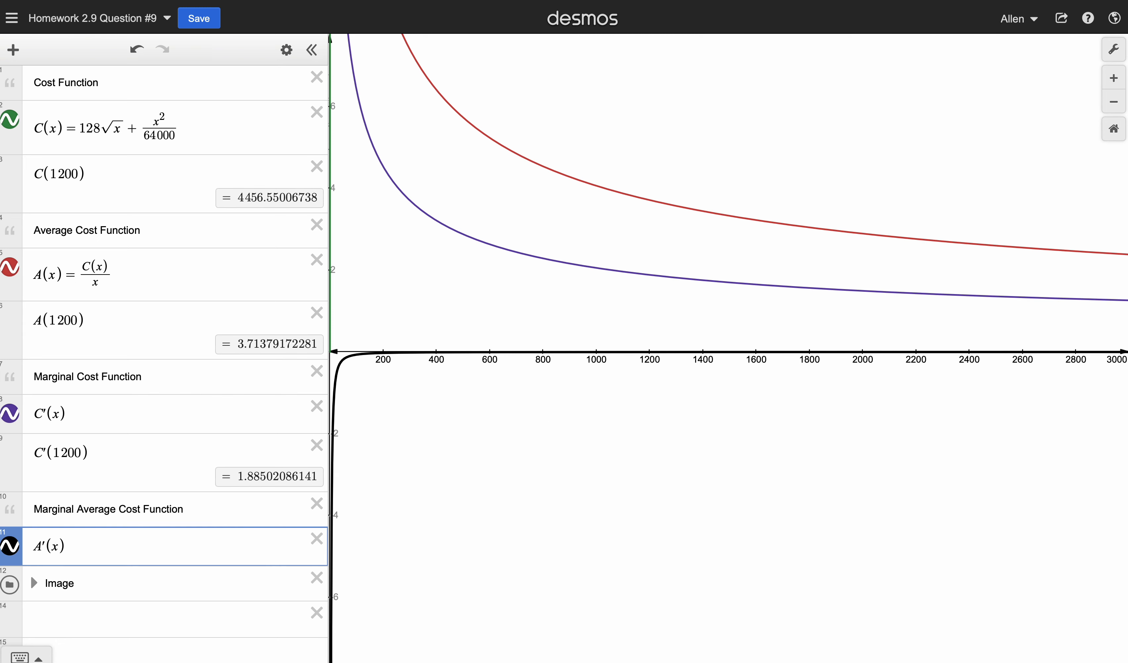
Extend the x-axis upper limit to 5000 and check the A'(x) curve again for an x-intercept.
{"action": "left_click", "coordinate": [1114, 49]}
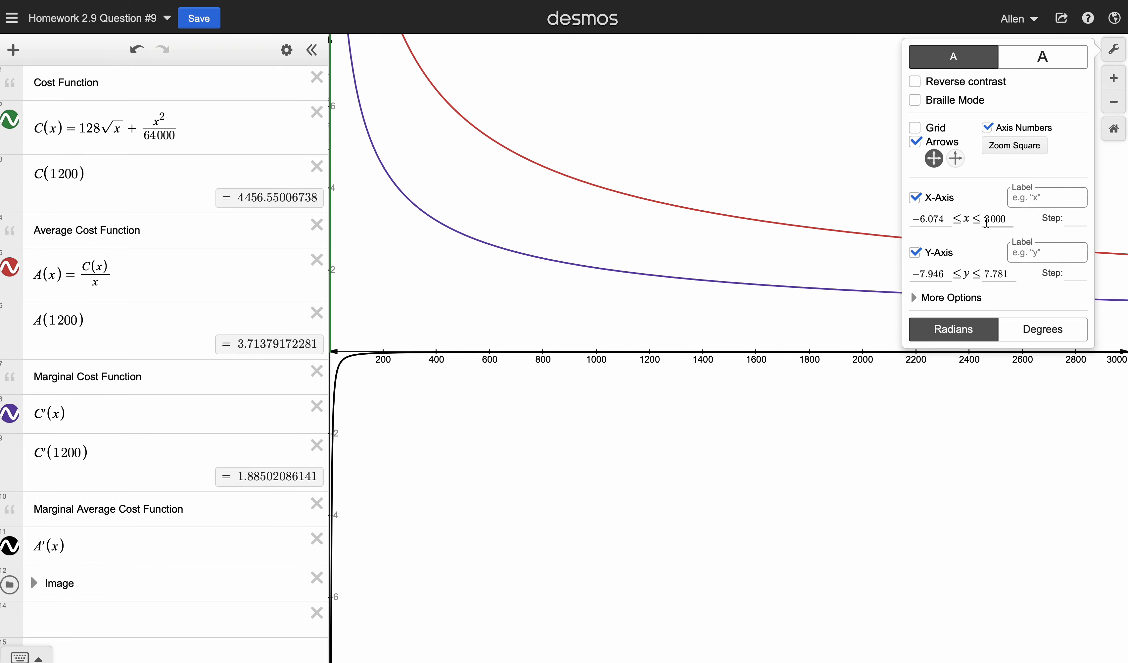
{"action": "left_click_drag", "start_coordinate": [984, 222], "coordinate": [1013, 221]}
{"action": "type", "text": "5000"}
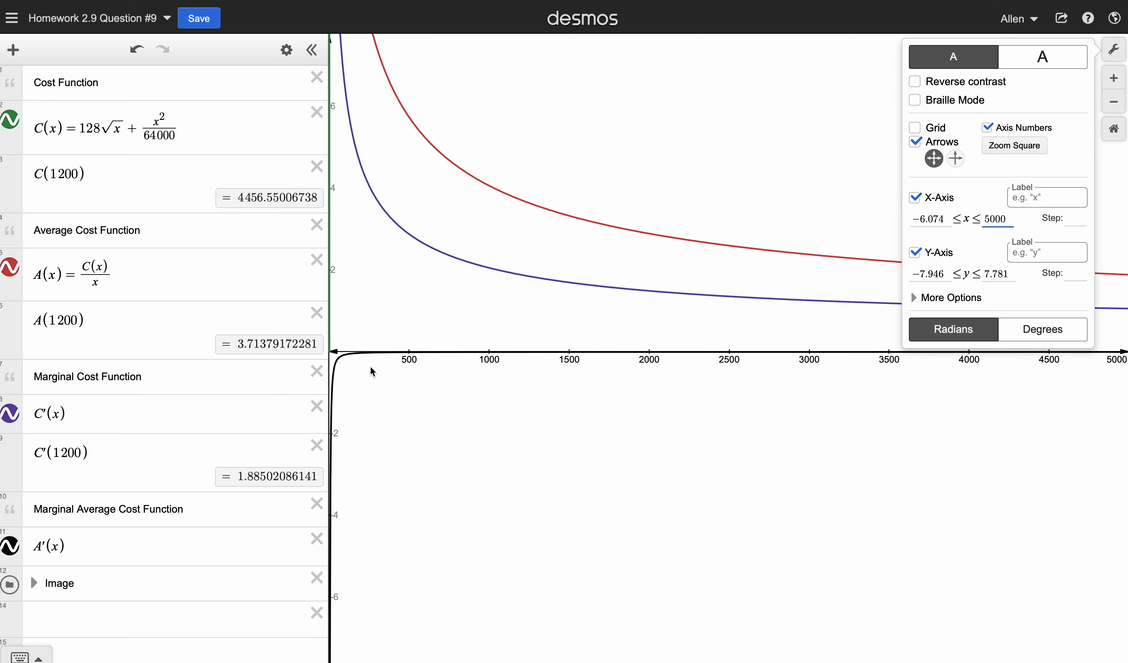
{"action": "left_click", "coordinate": [345, 358]}
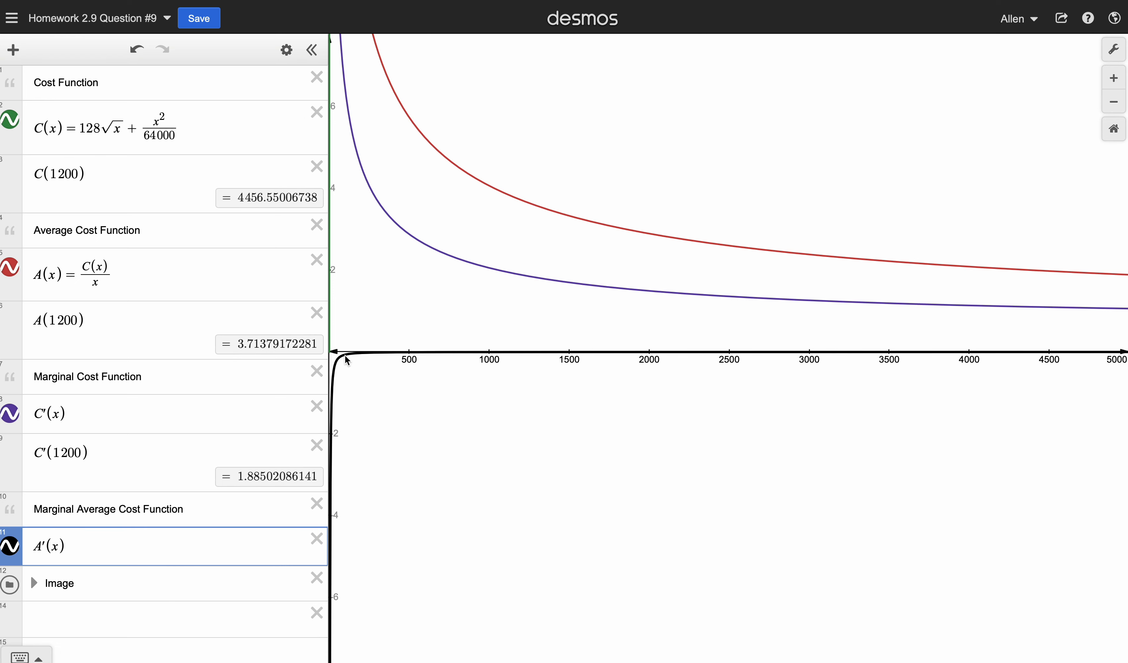
Set the x-axis upper limit to 50000 in the graph settings.
{"action": "left_click", "coordinate": [1113, 53]}
{"action": "left_click_drag", "start_coordinate": [984, 221], "coordinate": [1011, 220]}
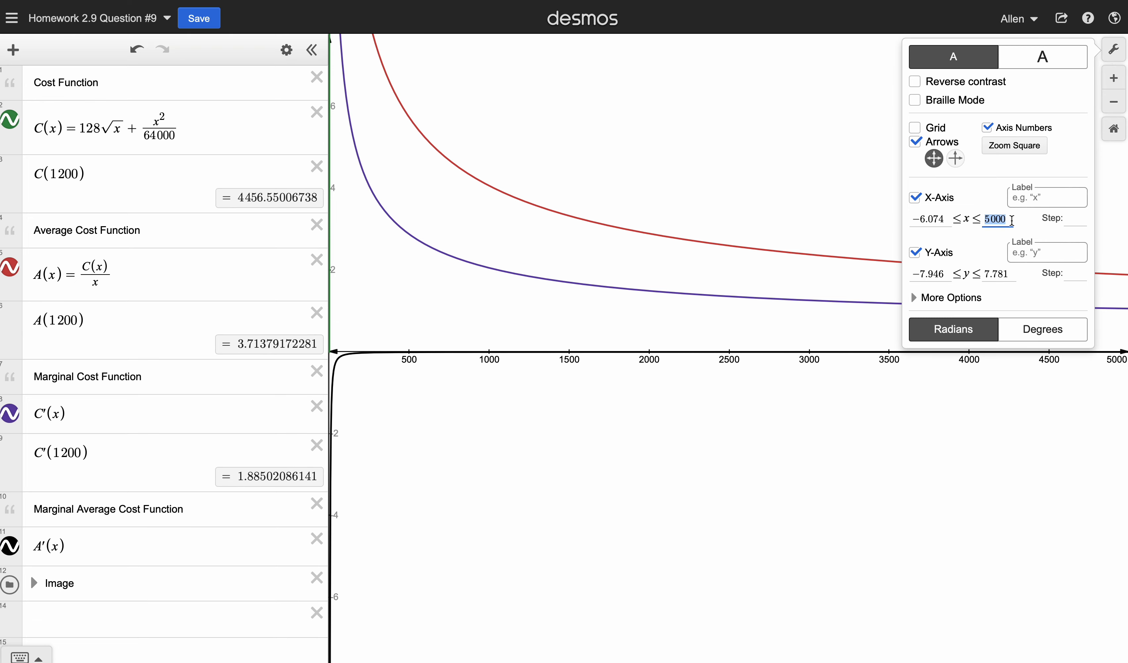
{"action": "type", "text": "50000"}
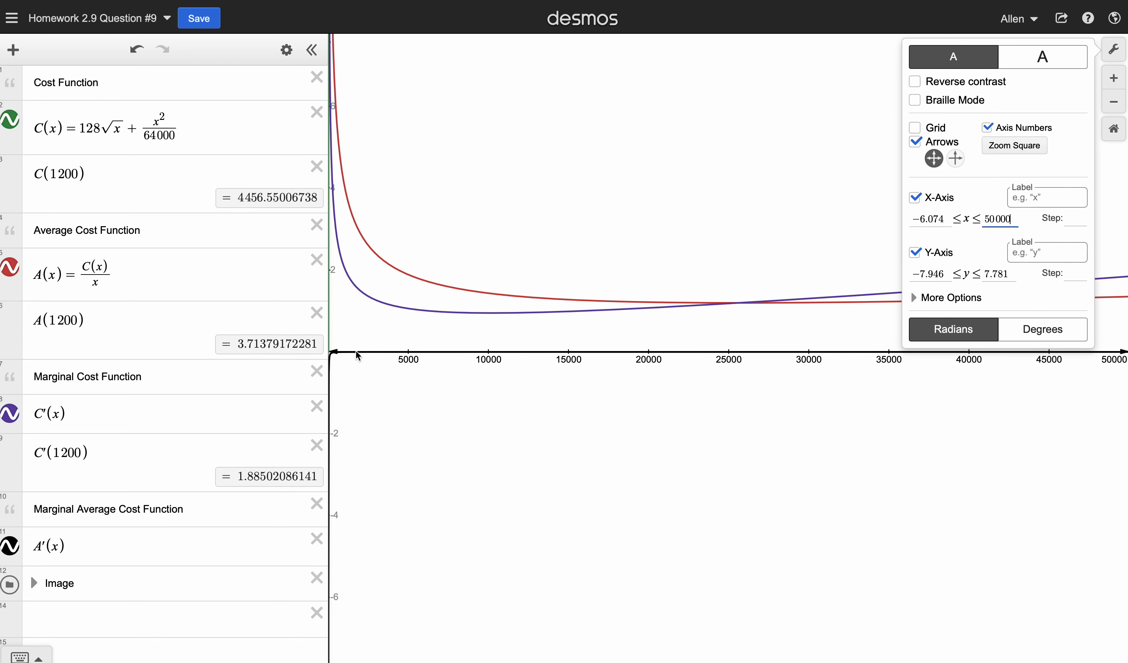
Close the graph settings, select the A'(x) curve and display the coordinates of its x-intercept.
{"action": "left_click", "coordinate": [333, 358]}
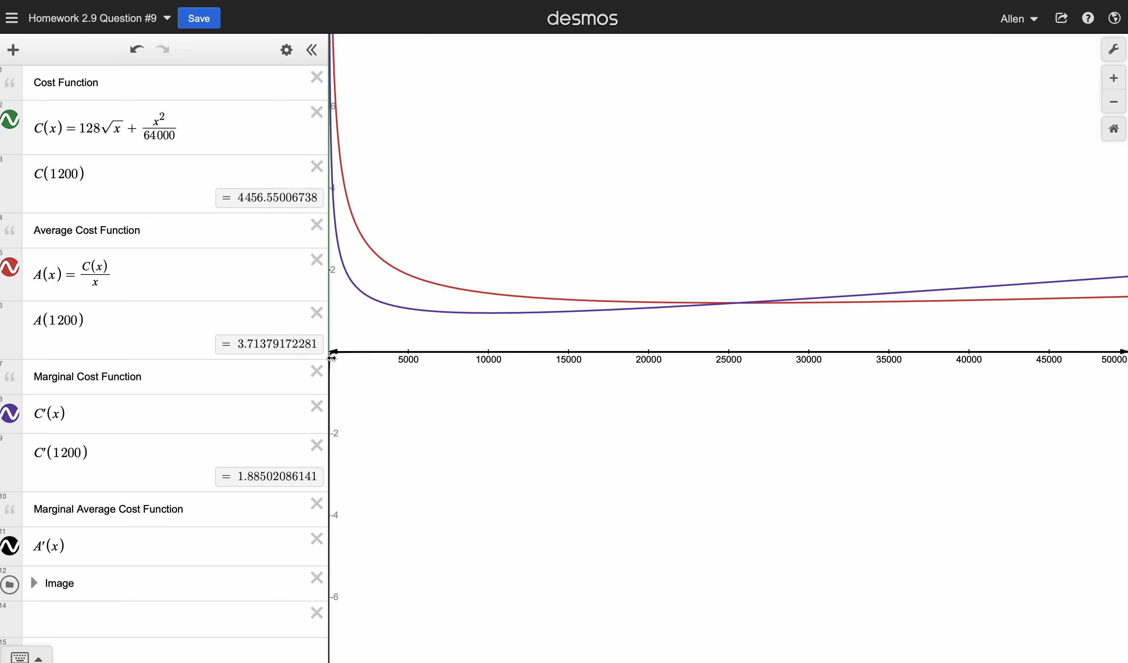
{"action": "left_click", "coordinate": [377, 352]}
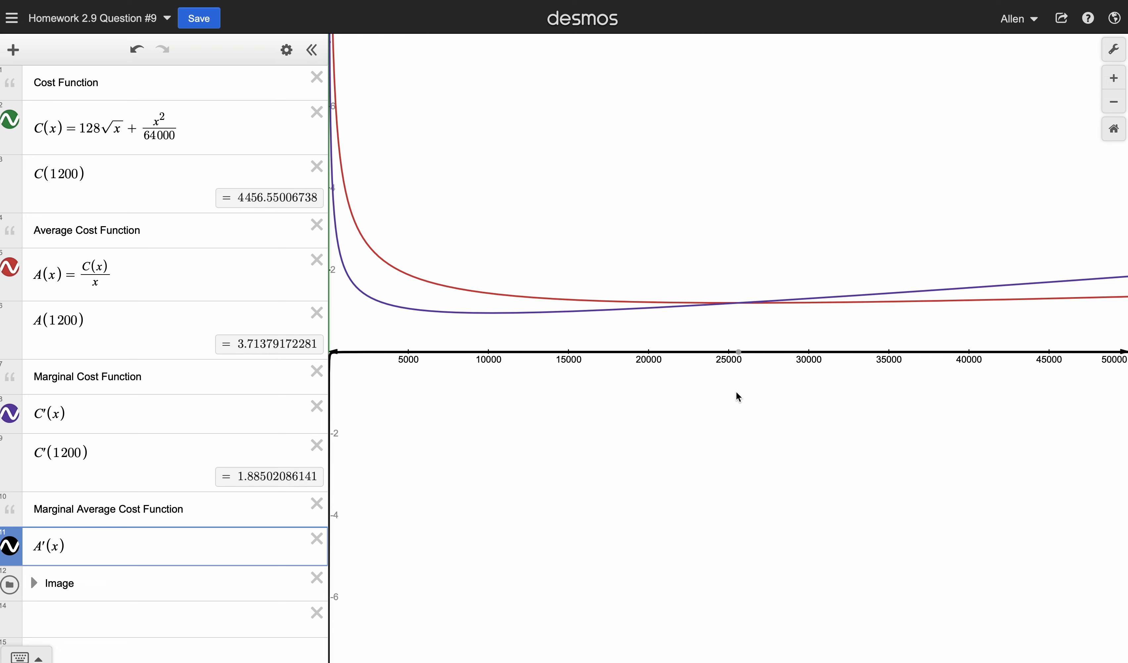
{"action": "left_click", "coordinate": [740, 355]}
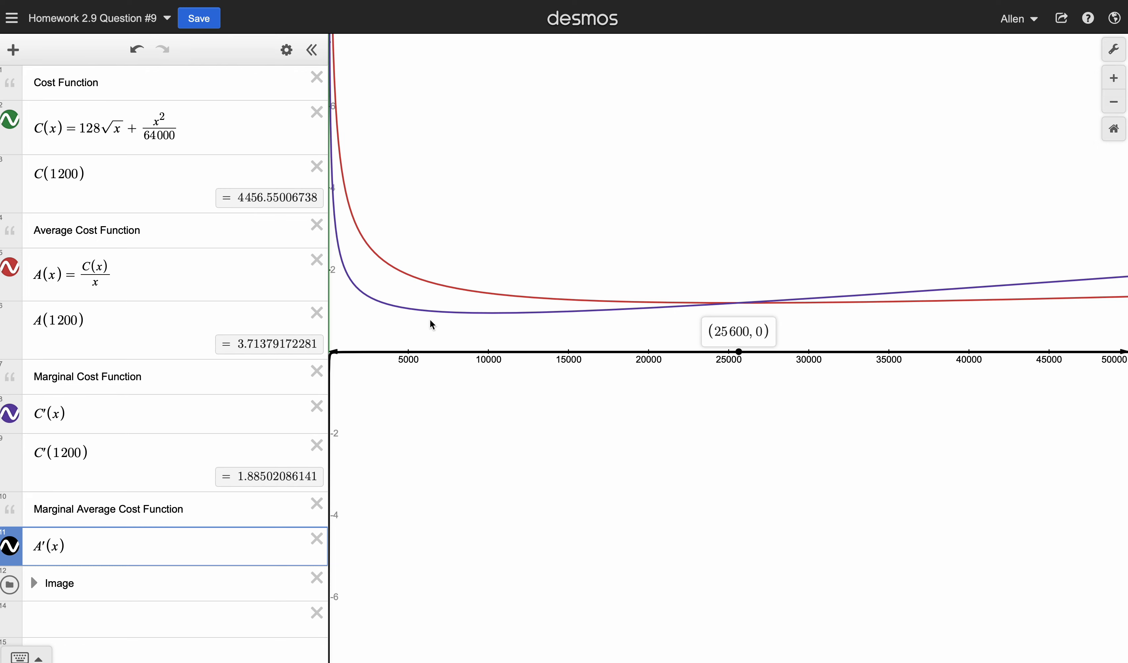
Open the Image folder, stretch the homework screenshot to a width of 20200 and move its center to (−11800, 5.76), beside the y-axis.
{"action": "left_click_drag", "start_coordinate": [426, 330], "coordinate": [723, 312]}
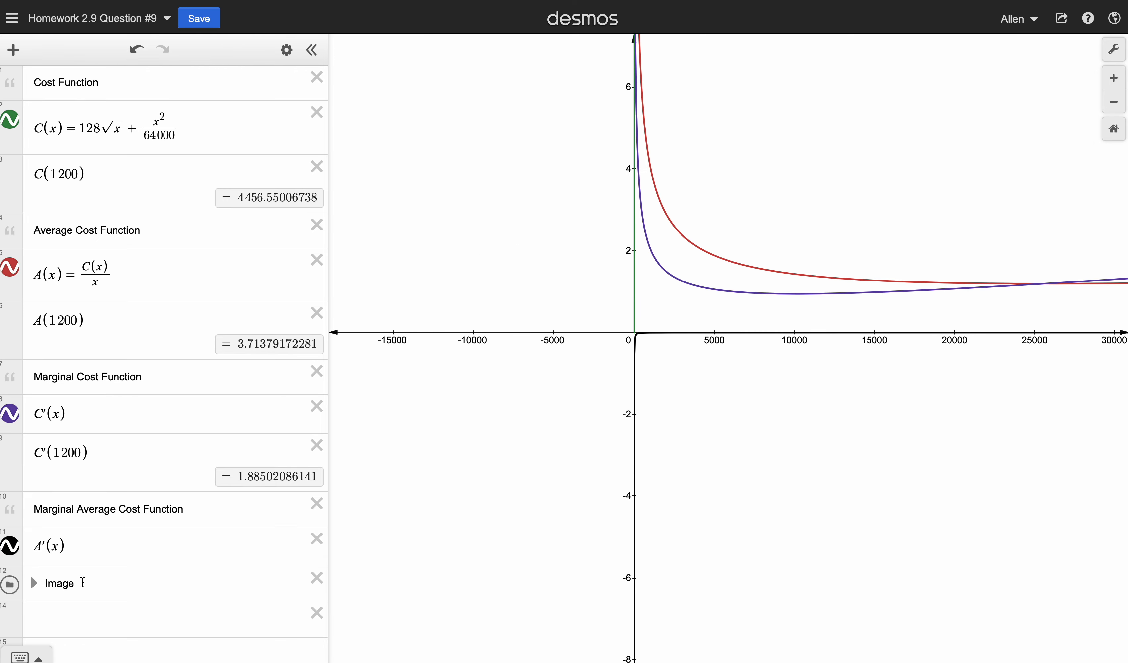
{"action": "left_click", "coordinate": [34, 583]}
{"action": "left_click", "coordinate": [121, 631]}
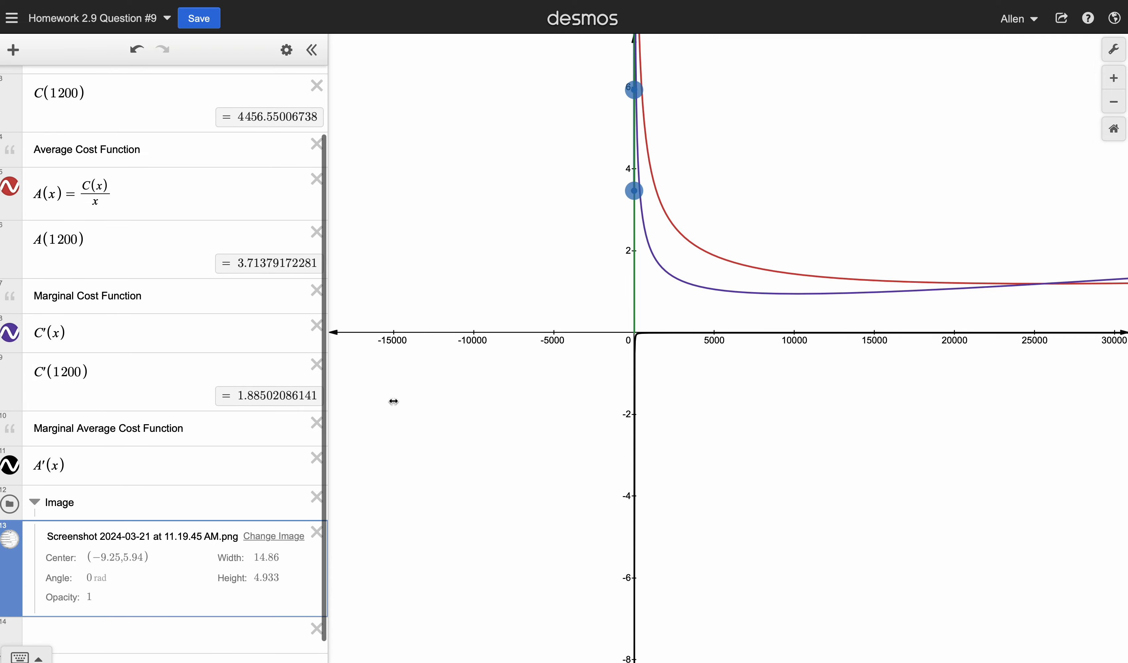
{"action": "left_click_drag", "start_coordinate": [633, 93], "coordinate": [472, 89]}
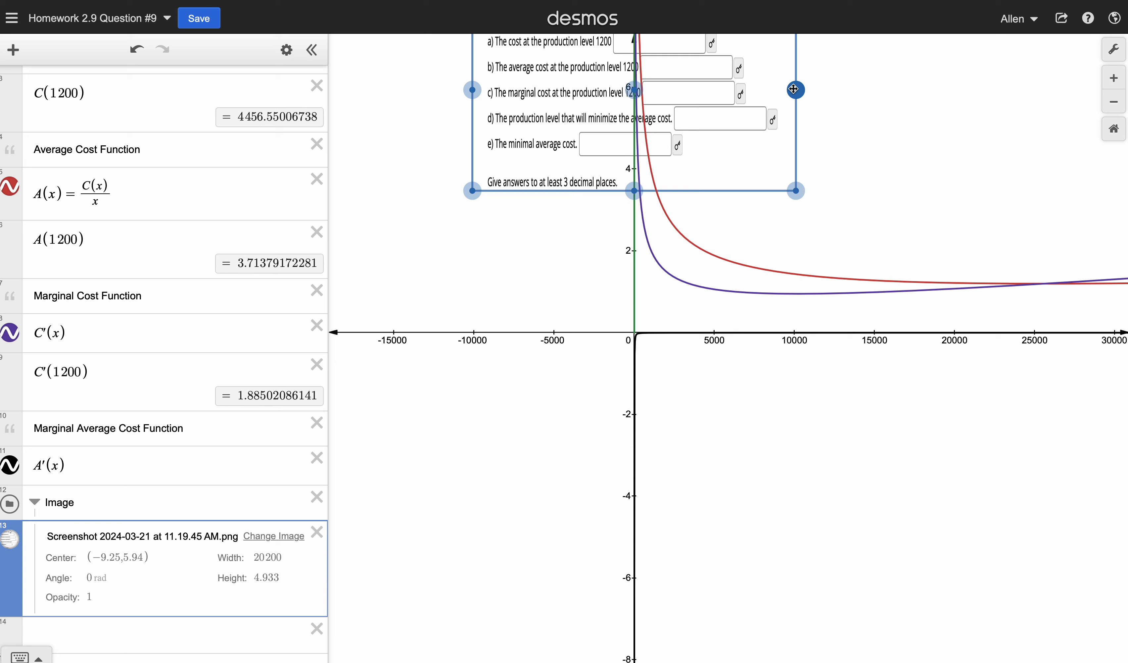
{"action": "left_click_drag", "start_coordinate": [531, 152], "coordinate": [572, 217]}
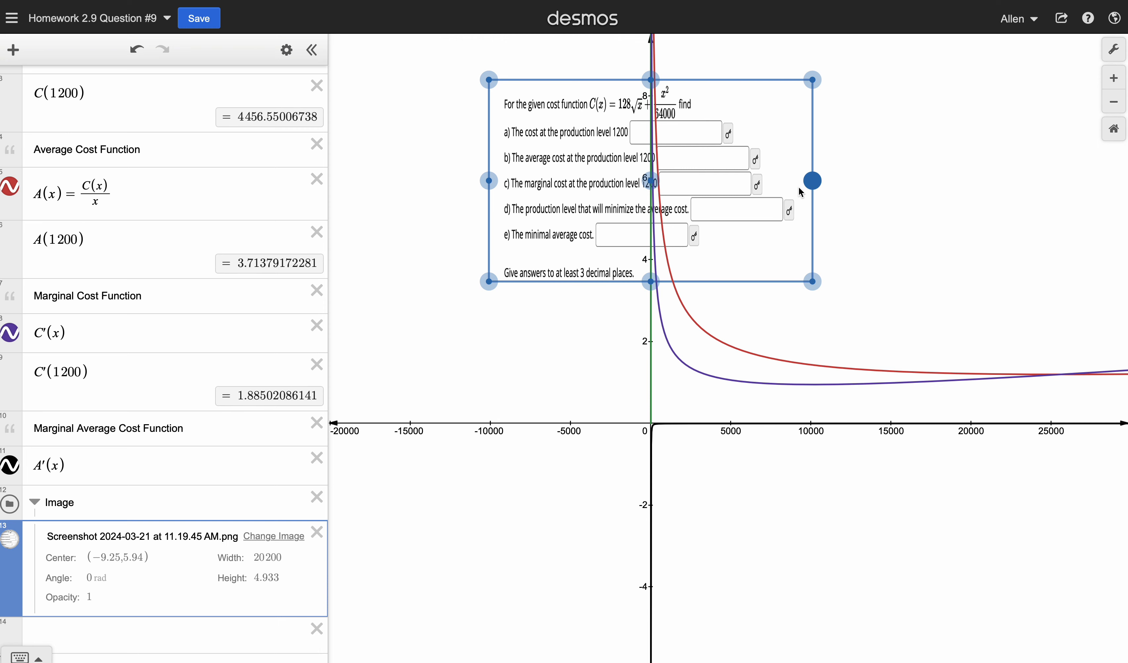
{"action": "left_click_drag", "start_coordinate": [646, 177], "coordinate": [457, 184]}
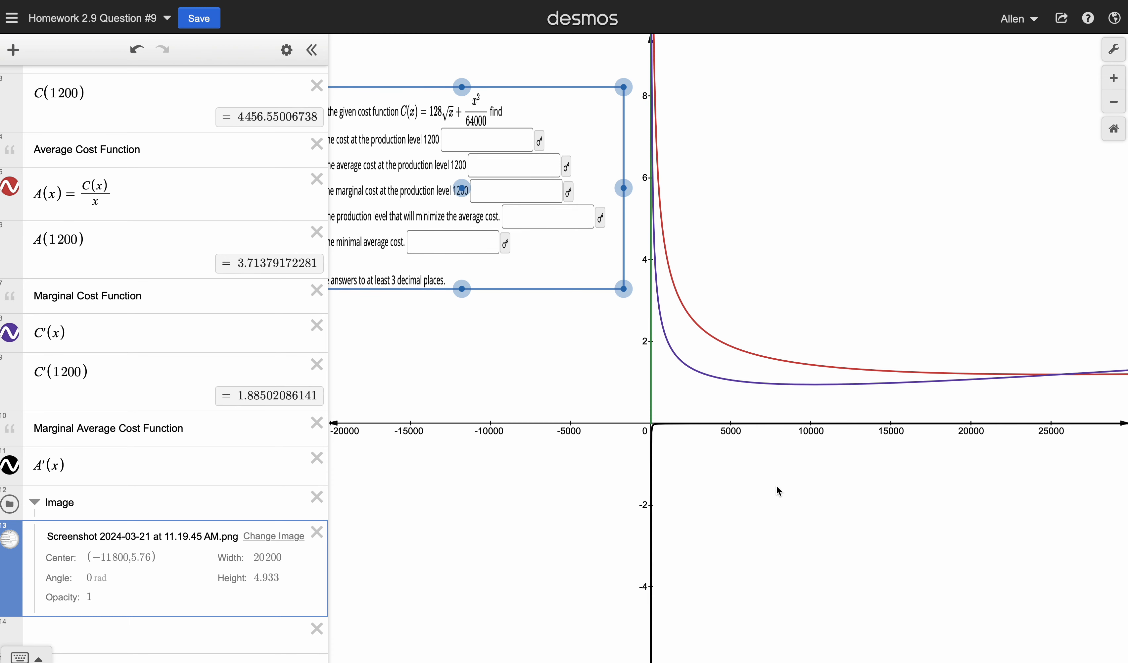
{"action": "left_click", "coordinate": [887, 467]}
Select the A'(x) curve again and show its x-intercept to answer the average-cost-minimizing production level question.
{"action": "left_click_drag", "start_coordinate": [887, 468], "coordinate": [821, 469]}
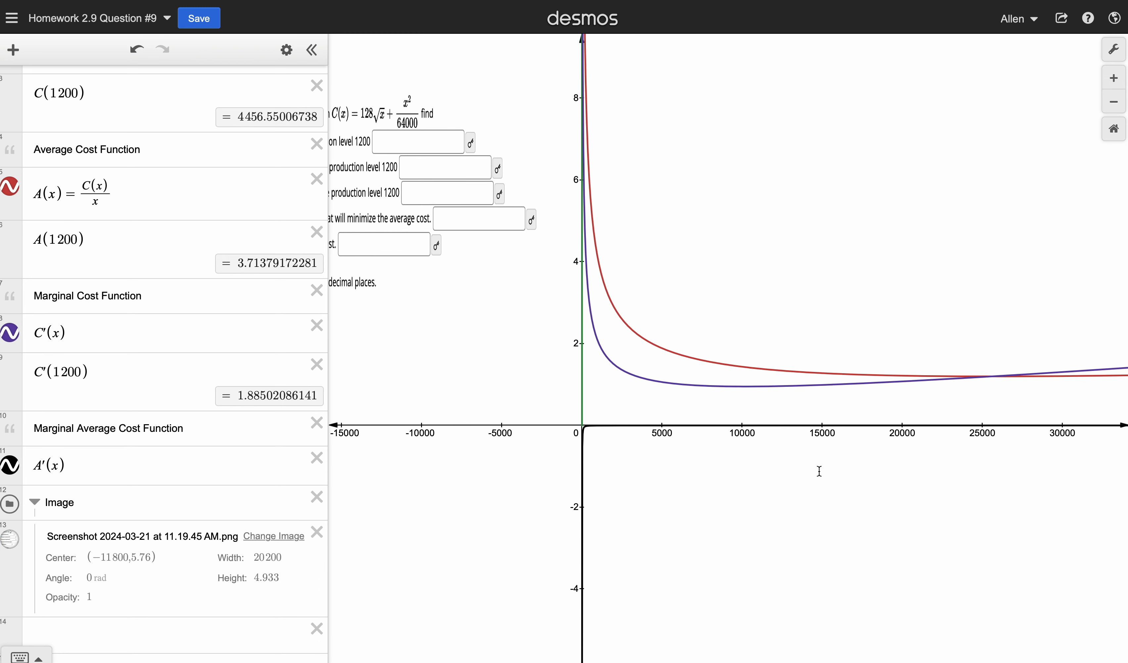
{"action": "left_click", "coordinate": [618, 425]}
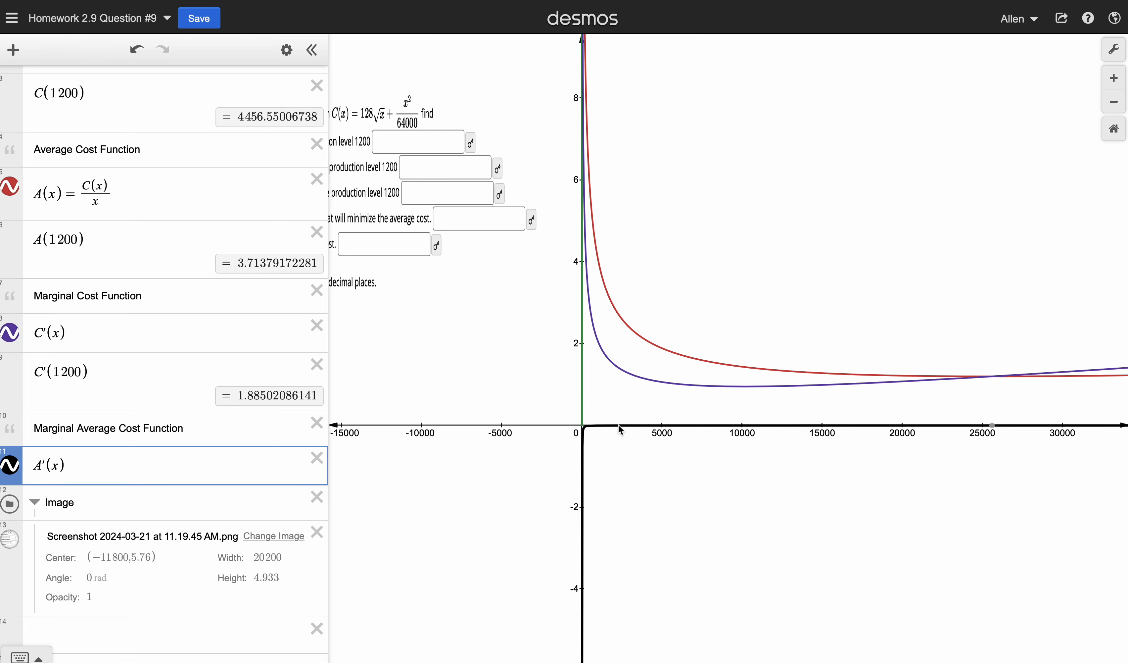
{"action": "left_click", "coordinate": [993, 430]}
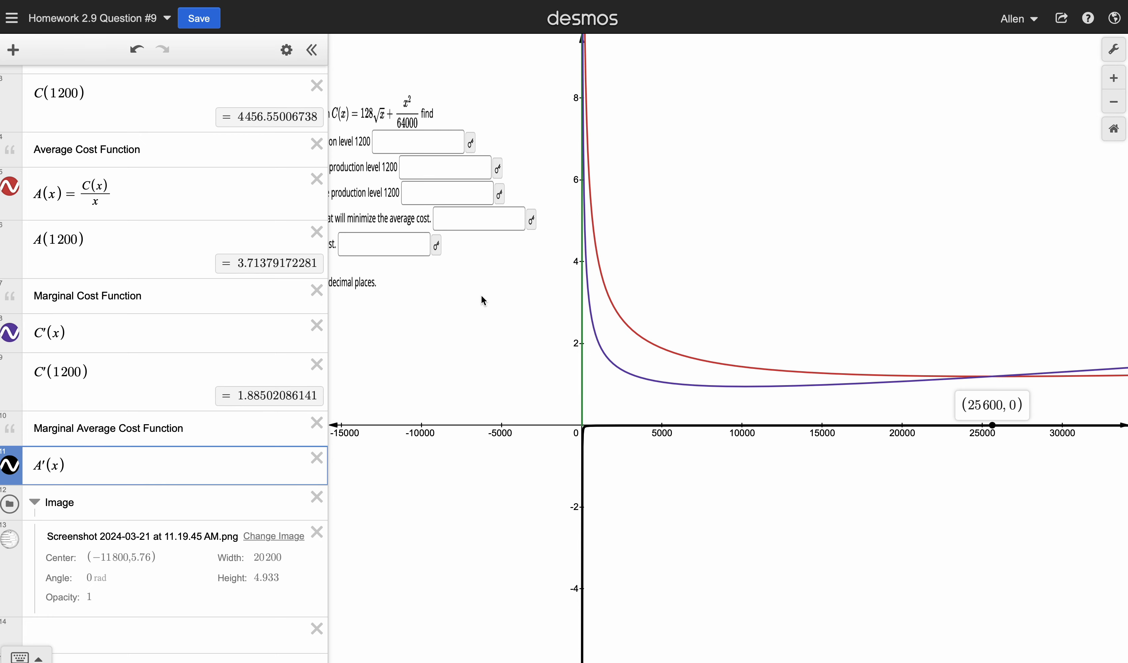
Collapse the Image folder and add the expression A(25600) below A(1200) to evaluate the minimal average cost.
{"action": "left_click_drag", "start_coordinate": [492, 291], "coordinate": [619, 286]}
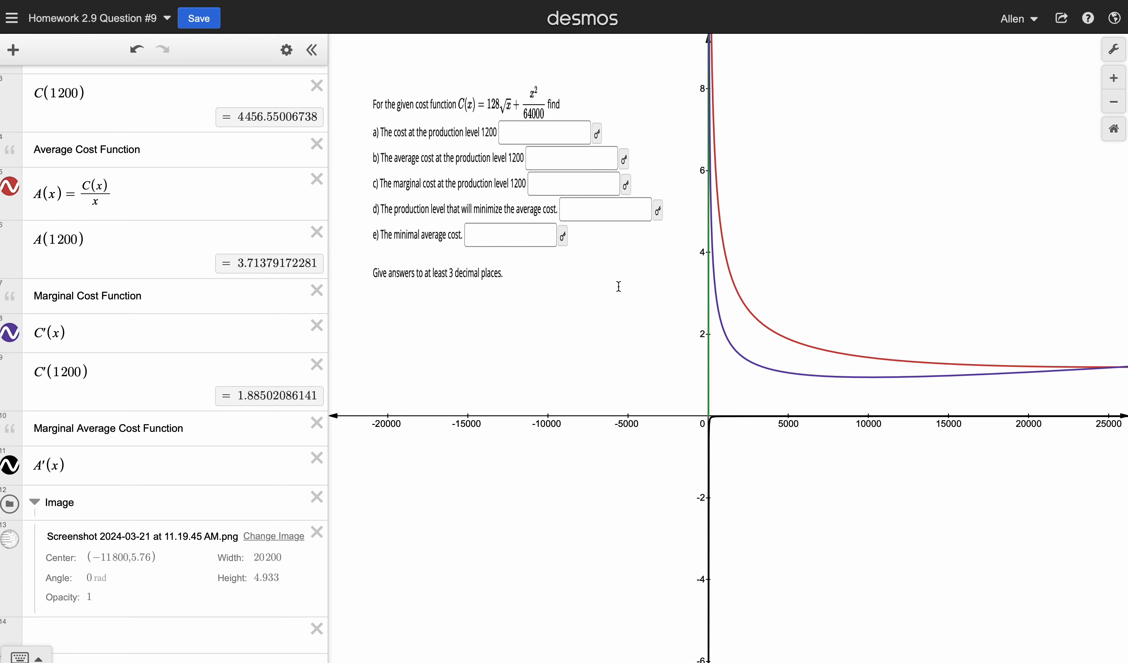
{"action": "left_click", "coordinate": [35, 501]}
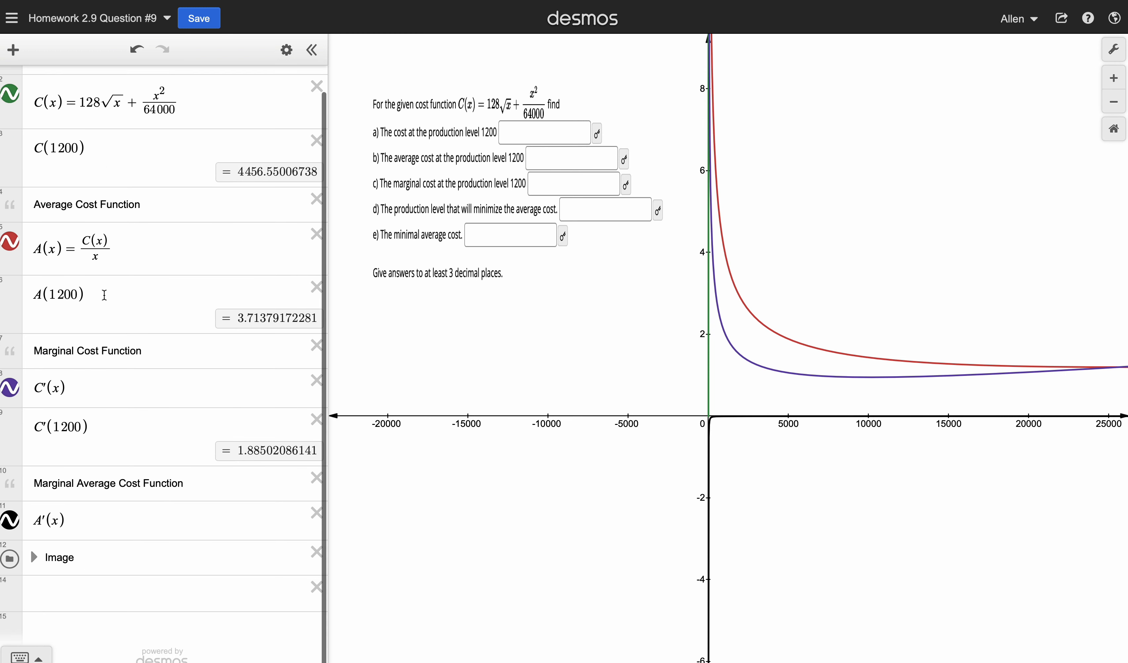
{"action": "left_click", "coordinate": [92, 295]}
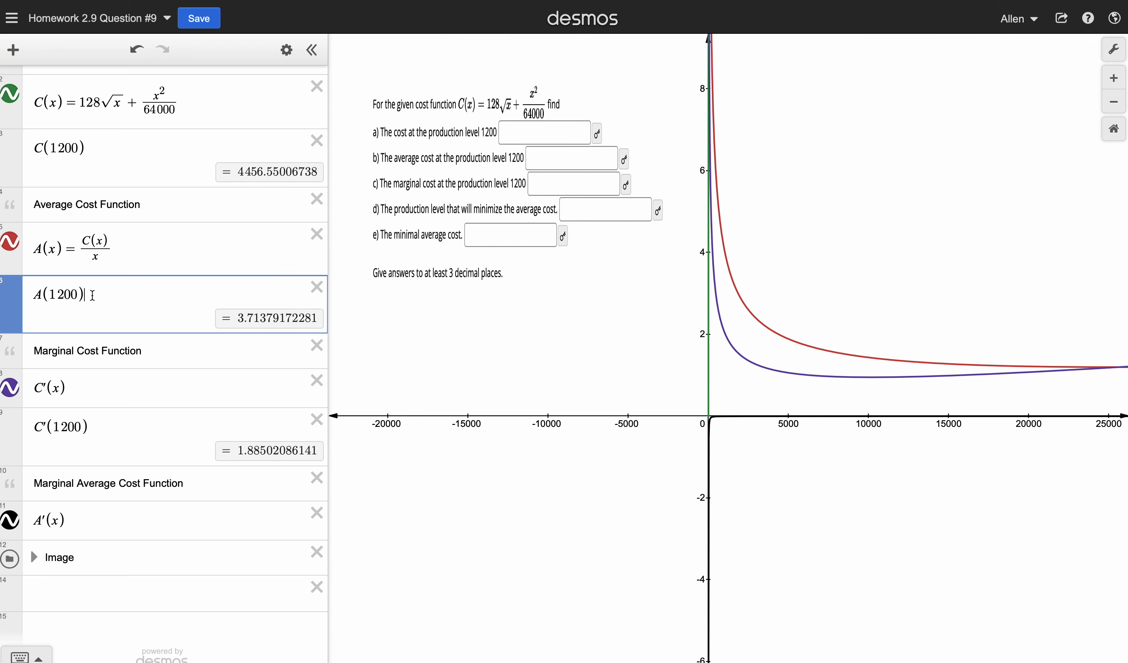
{"action": "key", "text": "Return"}
{"action": "type", "text": "A"}
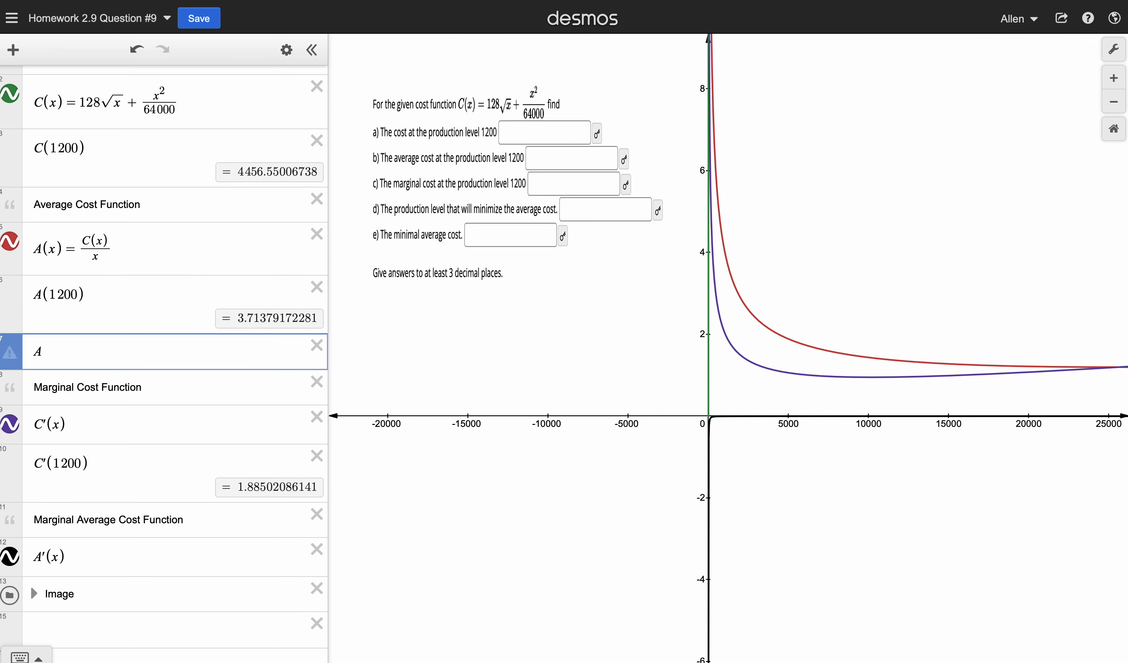
{"action": "type", "text": "(25600"}
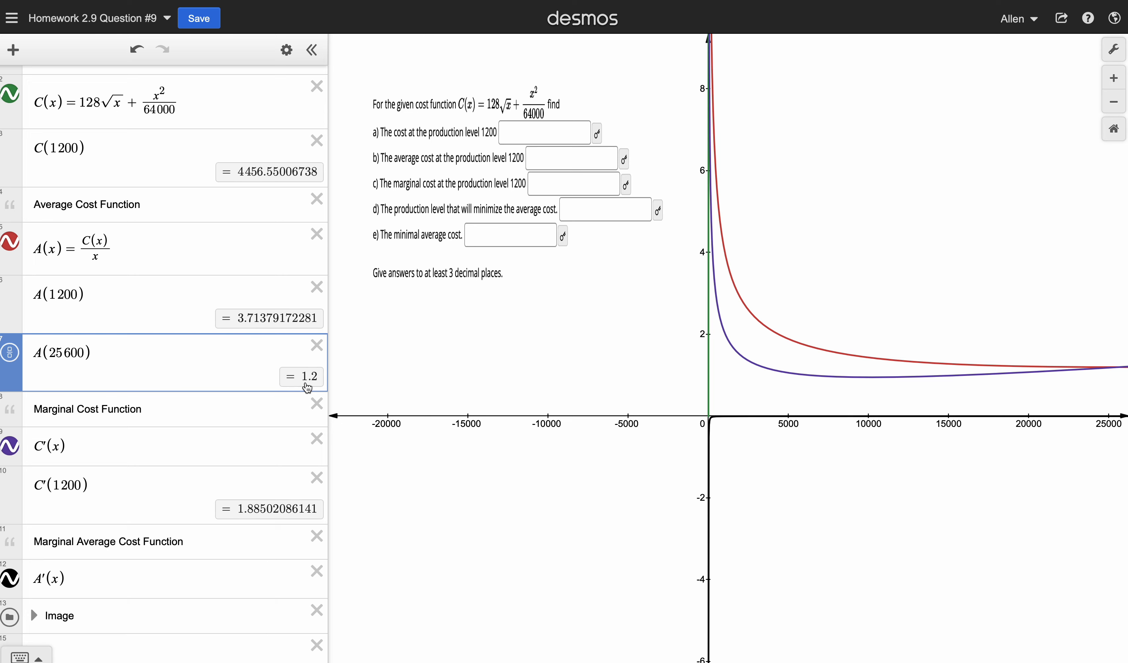
Stretch the homework screenshot slightly wider on the graph and widen the expression list.
{"action": "left_click", "coordinate": [499, 192]}
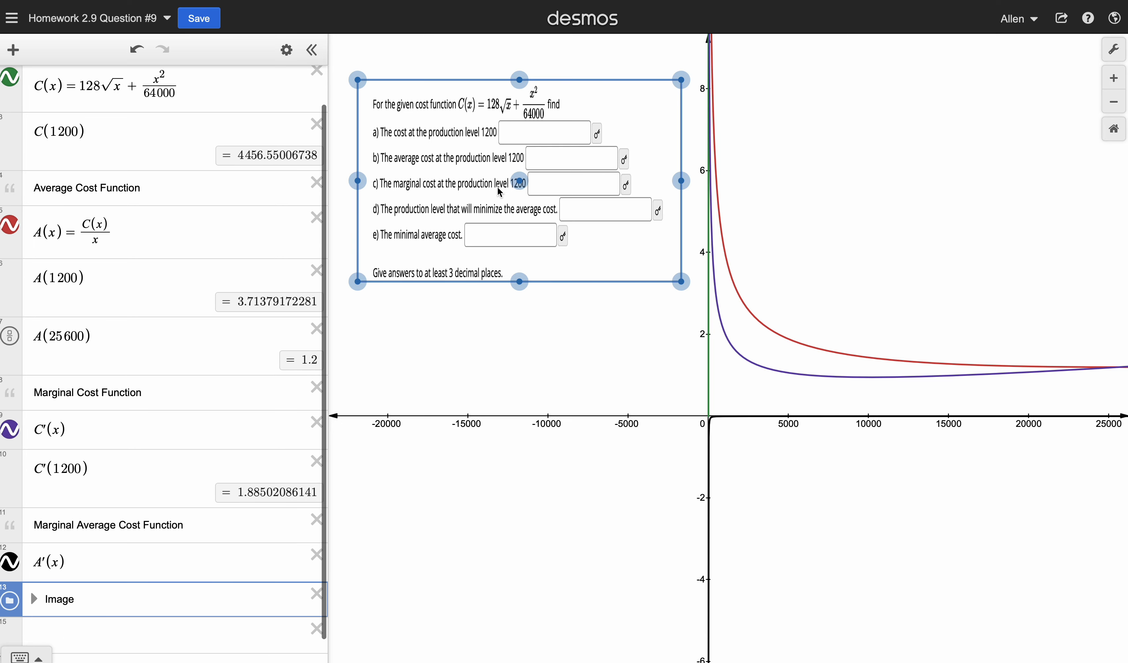
{"action": "left_click_drag", "start_coordinate": [681, 181], "coordinate": [710, 180]}
{"action": "left_click", "coordinate": [631, 300]}
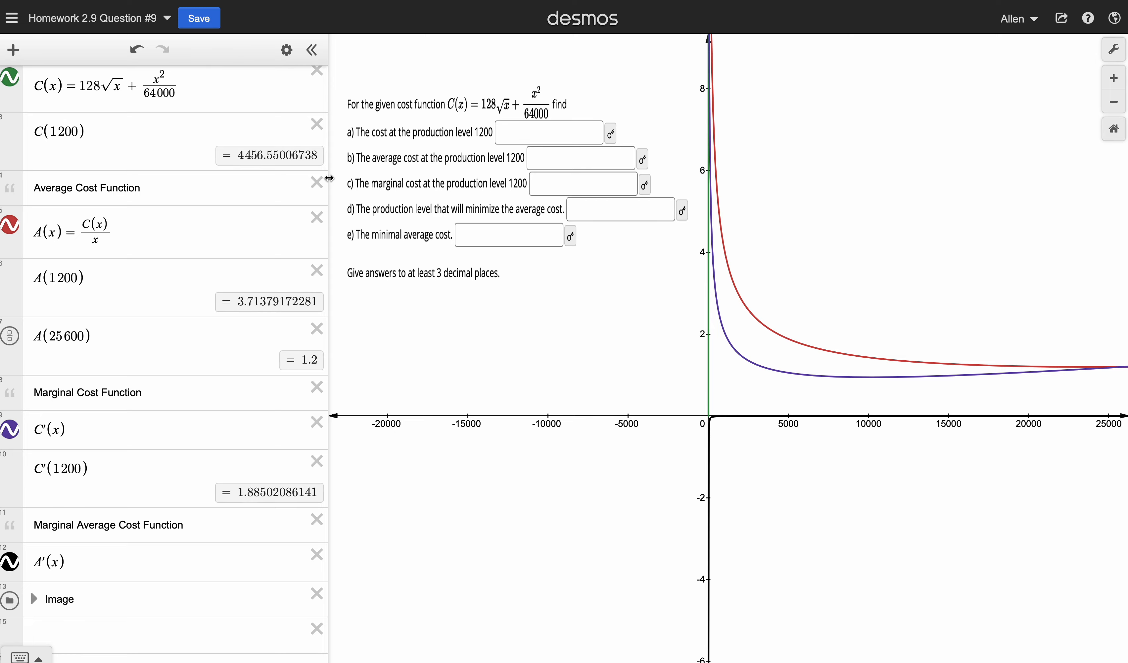
{"action": "left_click_drag", "start_coordinate": [330, 181], "coordinate": [373, 182]}
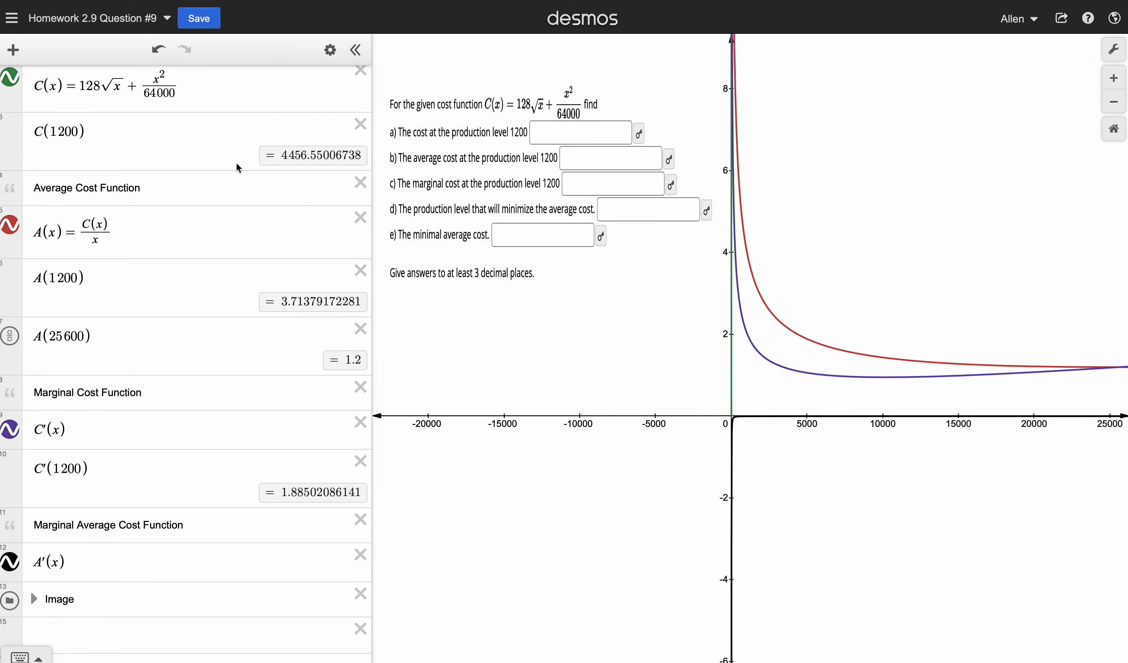
Compare the C(1200), A(1200) and C'(1200) results with homework questions a to c.
{"action": "scroll", "coordinate": [239, 167], "scroll_direction": "up", "scroll_amount": 1}
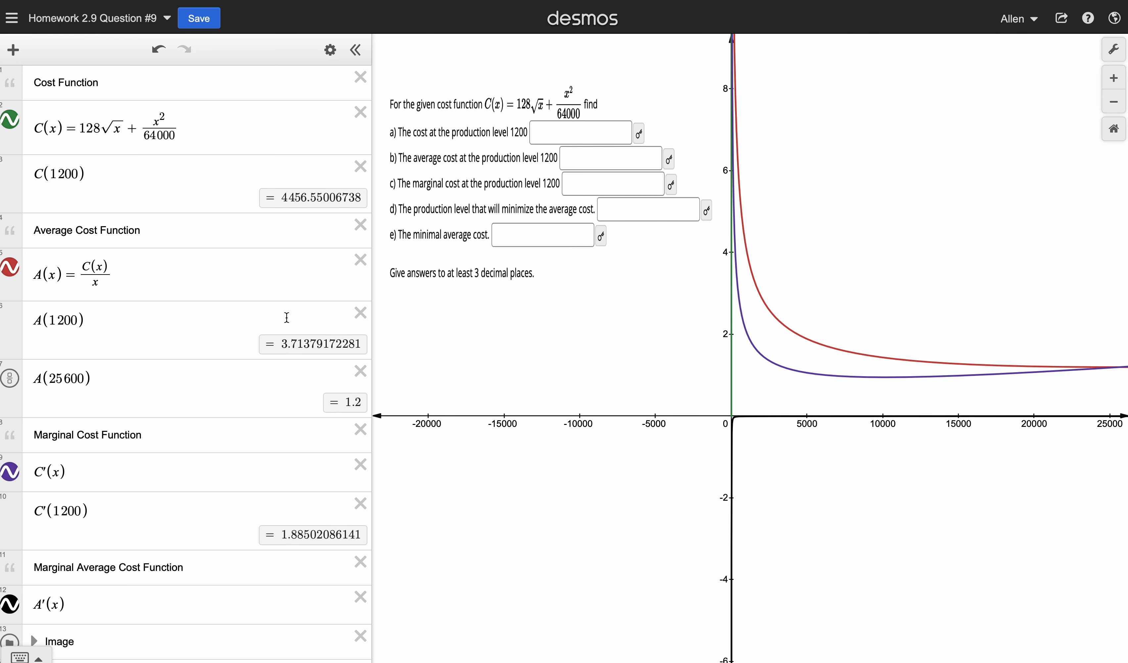
{"action": "scroll", "coordinate": [238, 419], "scroll_direction": "down", "scroll_amount": 1}
{"action": "scroll", "coordinate": [238, 418], "scroll_direction": "down", "scroll_amount": 2}
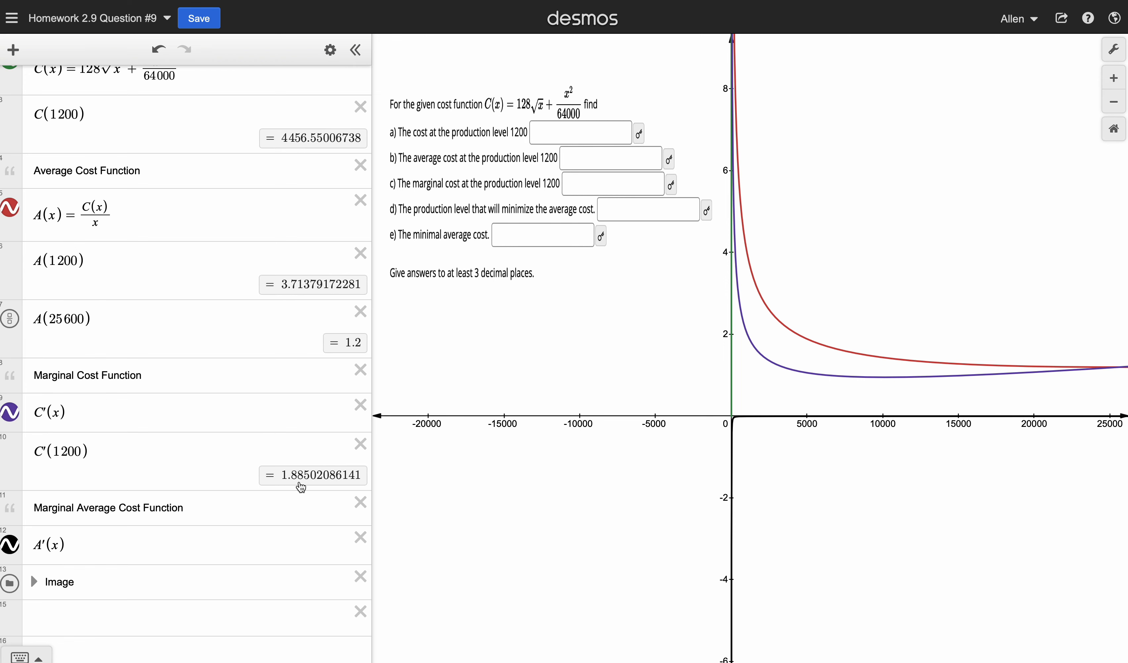
{"action": "scroll", "coordinate": [263, 415], "scroll_direction": "up", "scroll_amount": 1}
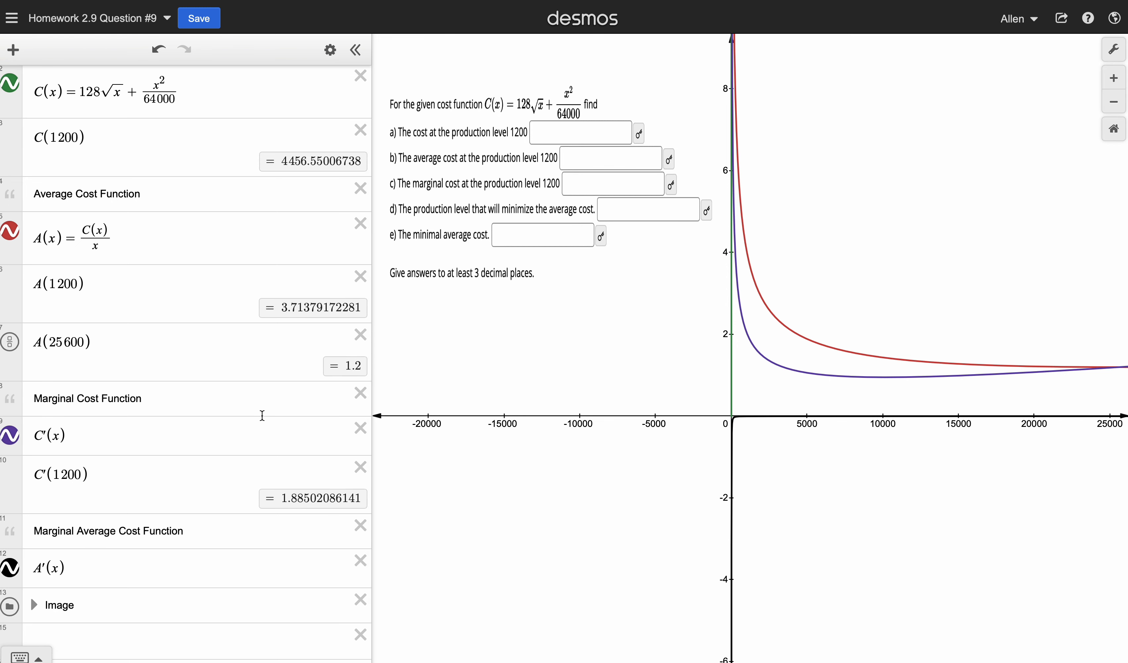
{"action": "scroll", "coordinate": [263, 415], "scroll_direction": "down", "scroll_amount": 2}
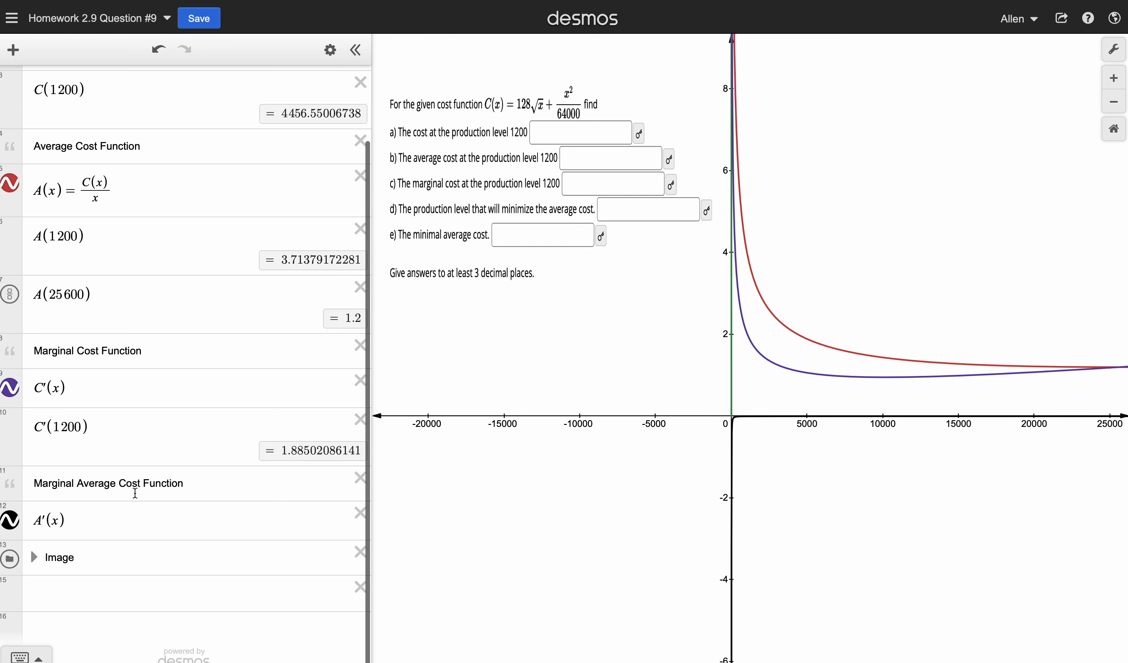
Select the A'(x) expression and display the point where its curve crosses the x-axis for question d.
{"action": "left_click", "coordinate": [86, 517]}
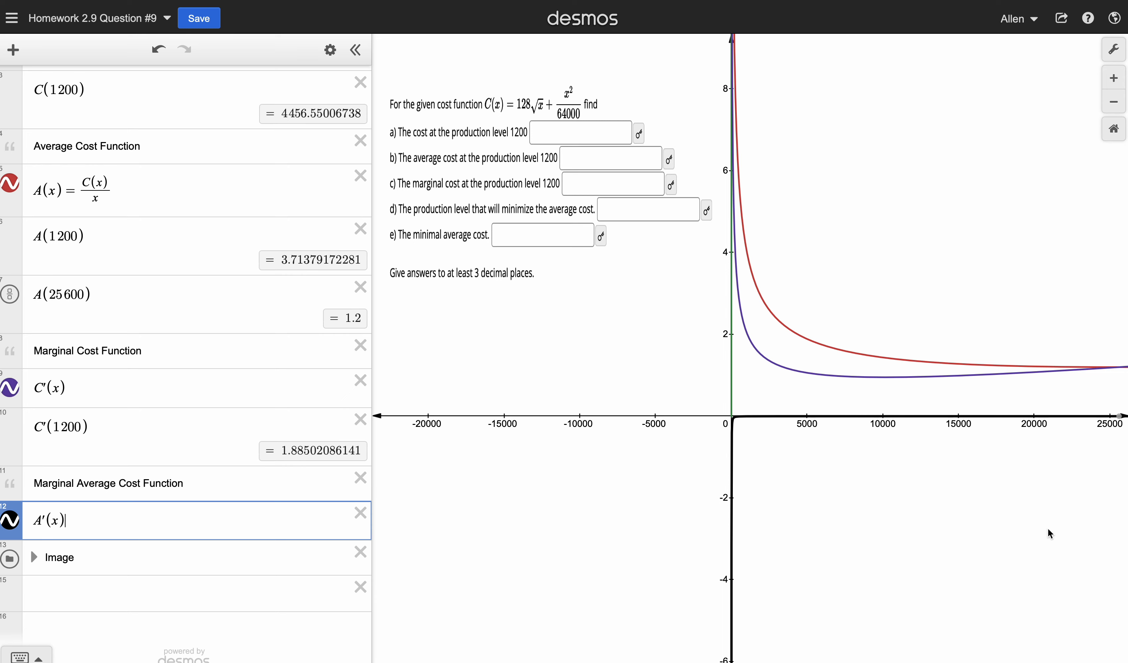
{"action": "left_click_drag", "start_coordinate": [1087, 483], "coordinate": [1014, 480]}
{"action": "left_click", "coordinate": [1048, 416]}
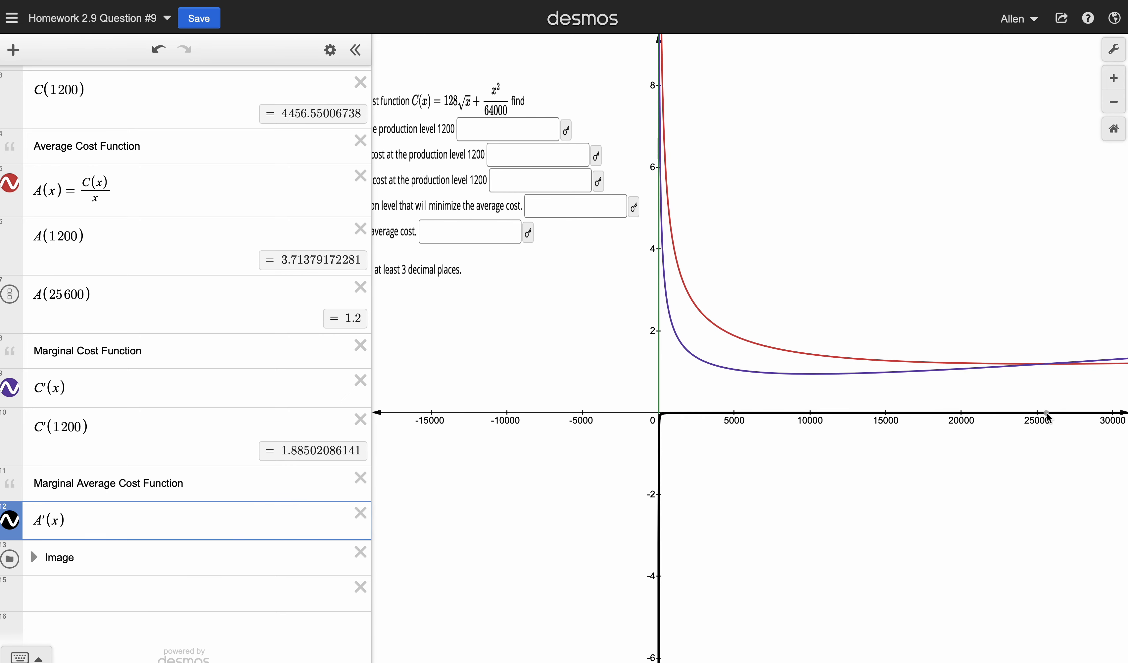
{"action": "left_click", "coordinate": [1047, 413]}
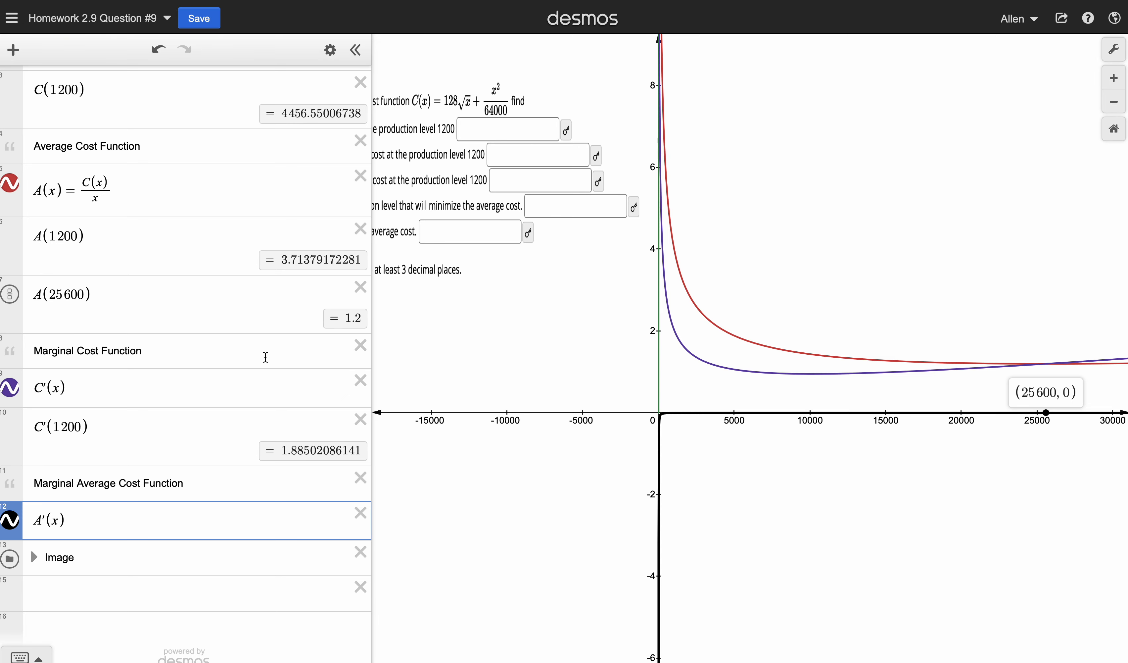
Check the A(25600) result against question e and review the expressions from the cost function onward.
{"action": "left_click", "coordinate": [97, 293]}
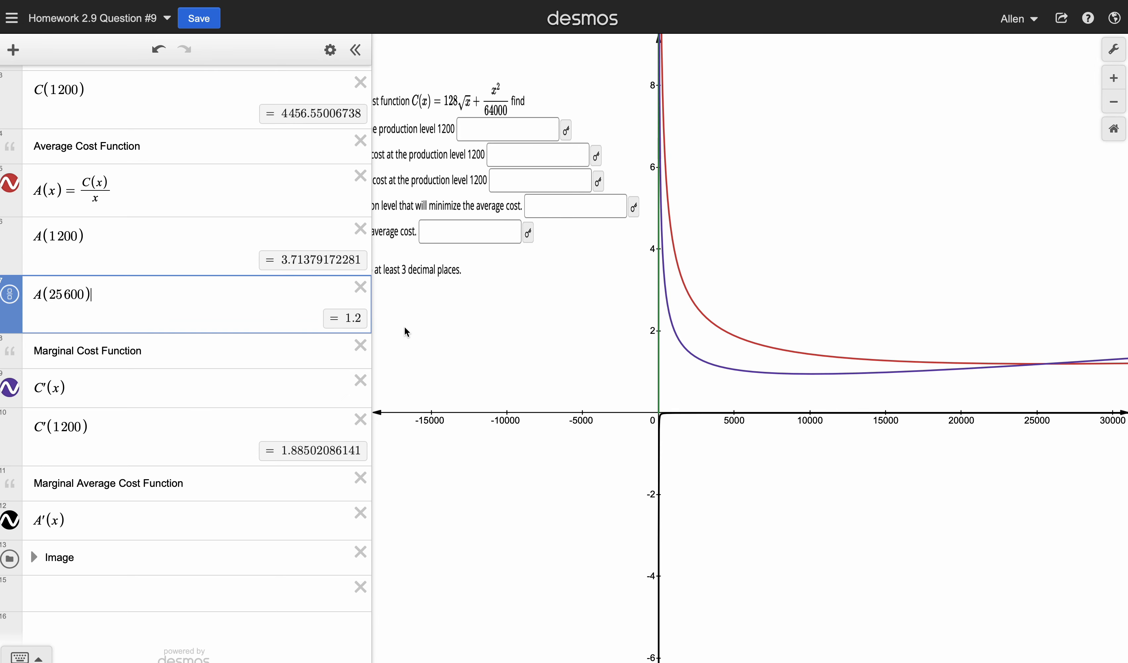
{"action": "left_click_drag", "start_coordinate": [466, 316], "coordinate": [536, 319]}
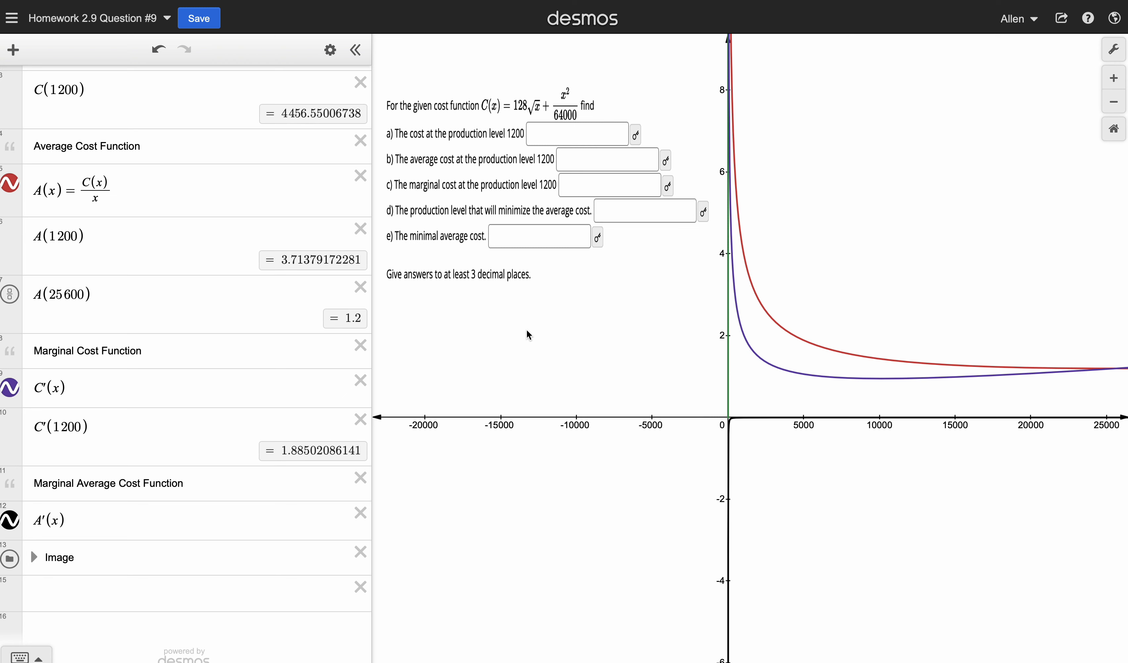
{"action": "scroll", "coordinate": [246, 225], "scroll_direction": "up", "scroll_amount": 3}
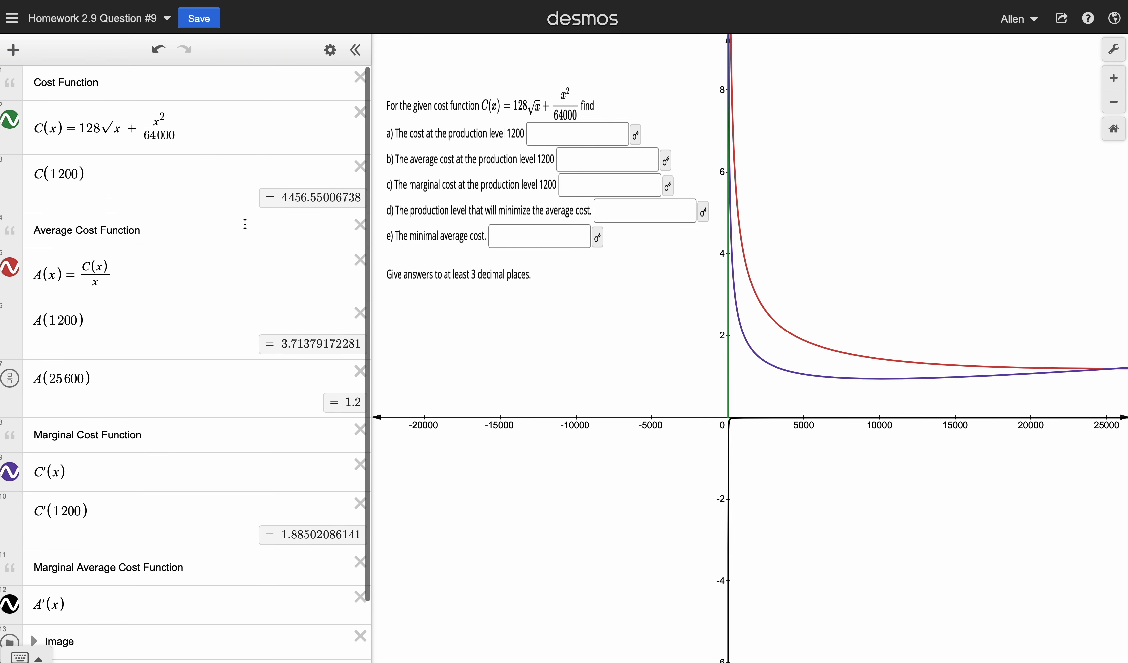